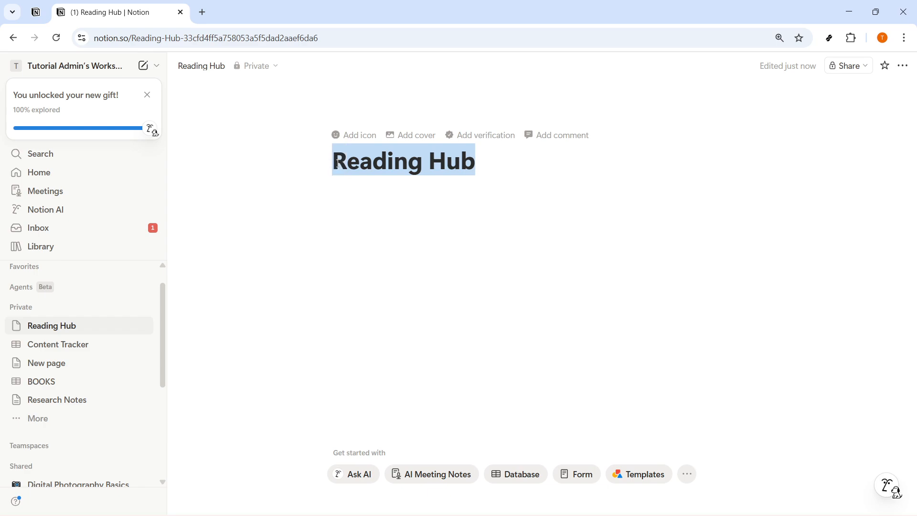
- Insert an inline table database below the Reading Hub page title
key("ctrl+c")
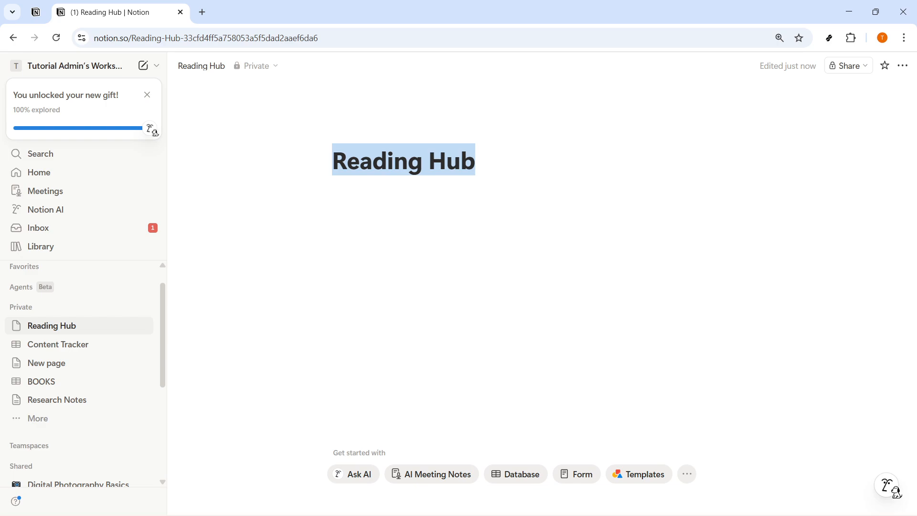
left_click(352, 194)
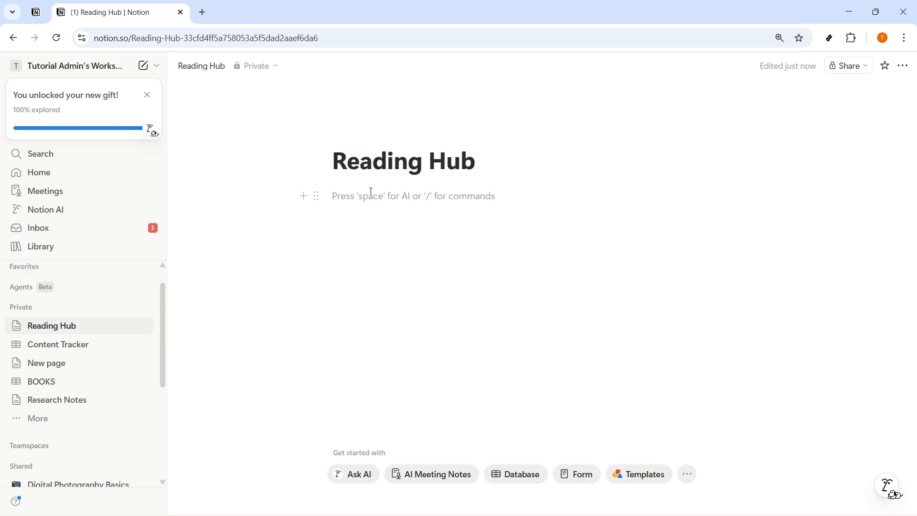
type("/da")
key("BackSpace")
key("BackSpace")
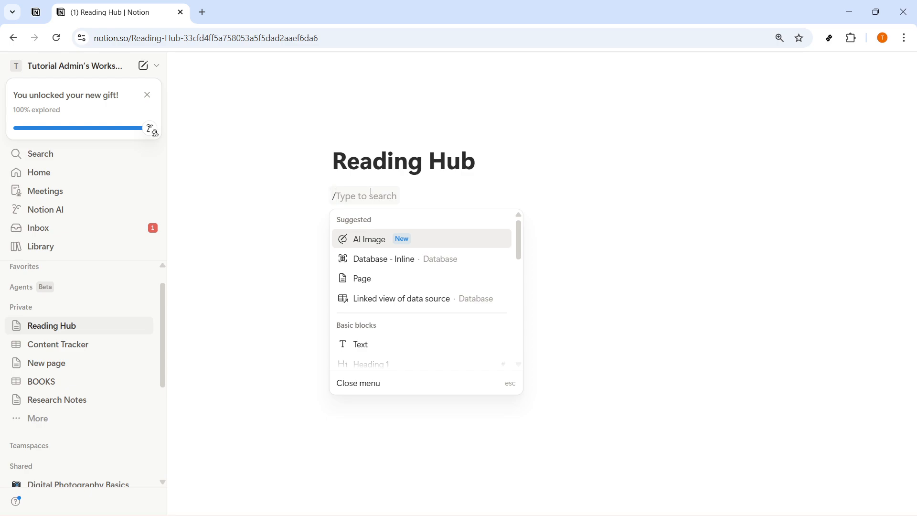
type("table")
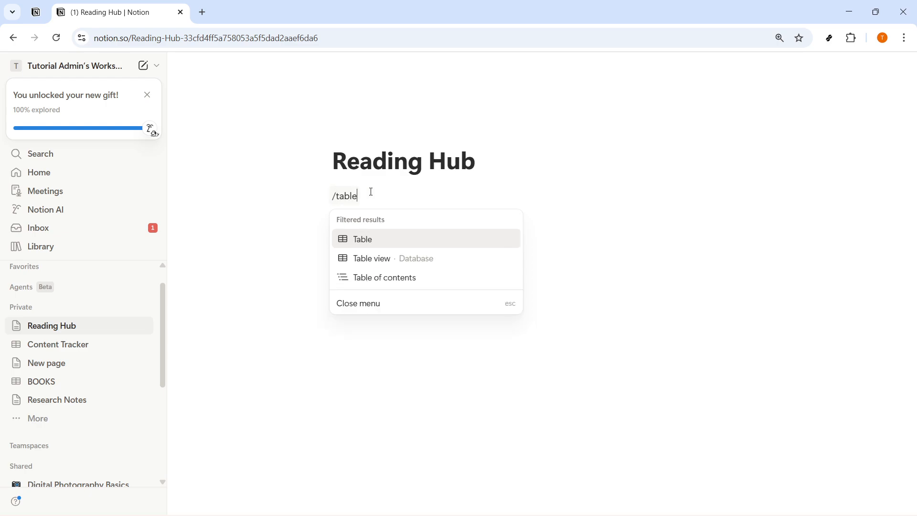
left_click(415, 259)
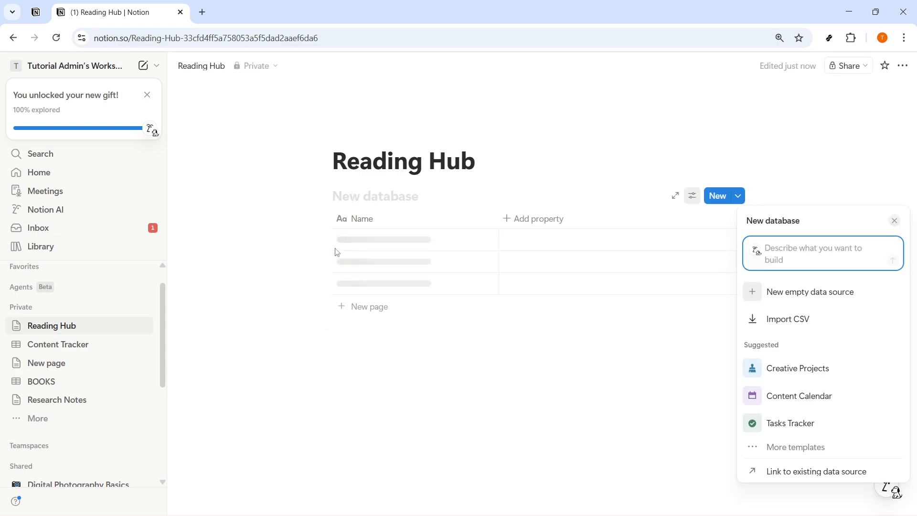
- Name the new database HIGHLIGHTS
left_click(377, 195)
type("H")
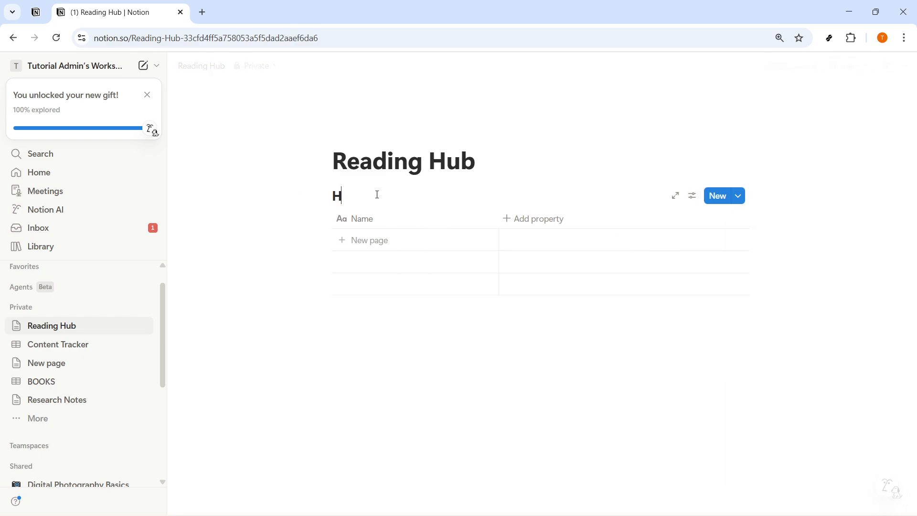
type("IGHLIGHTD")
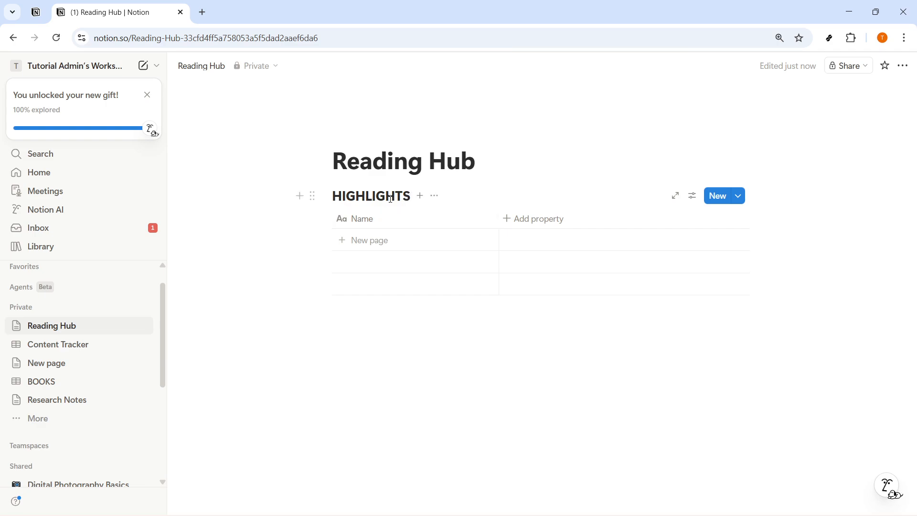
double_click(410, 196)
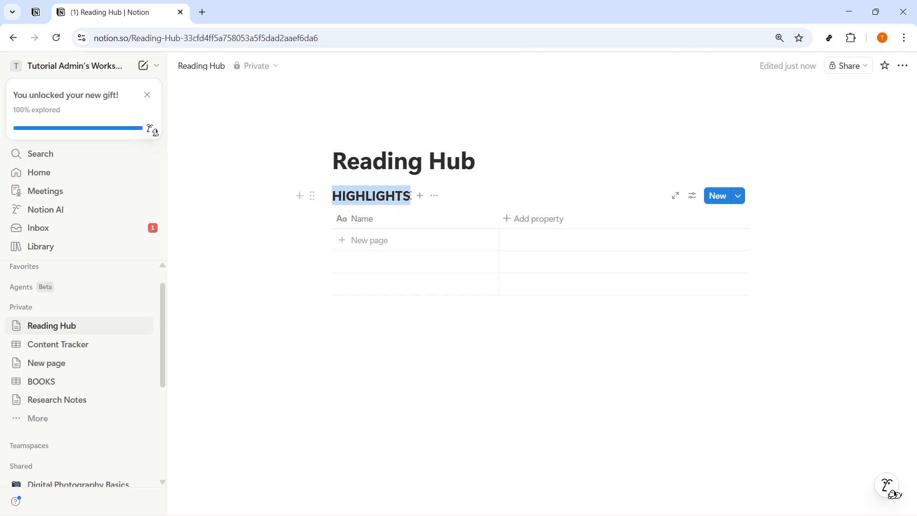
- Rename the database's Name column to Highlight
left_click(390, 222)
left_click_drag(396, 242, 360, 243)
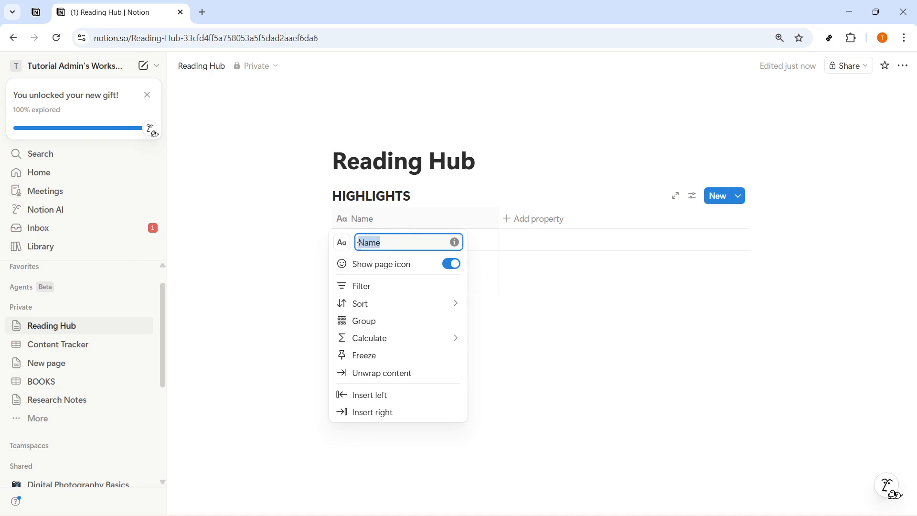
type("Highlight")
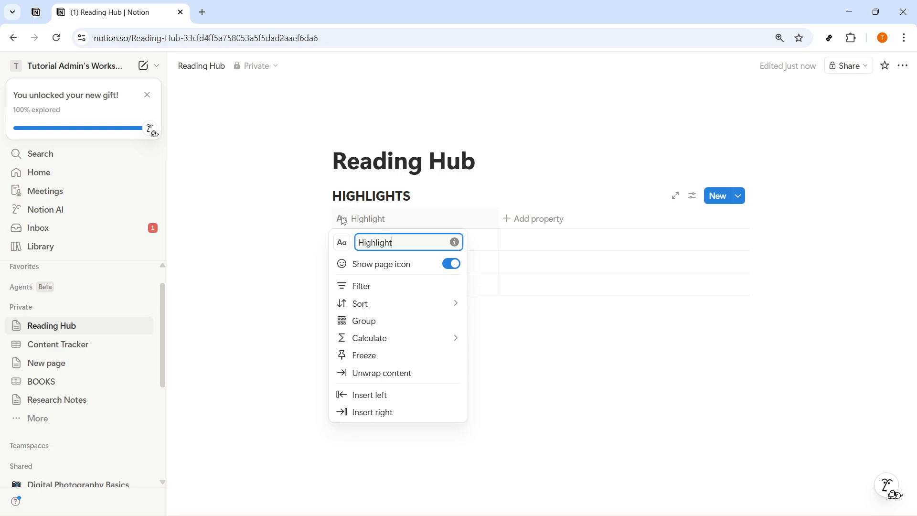
left_click(493, 224)
- Add a Relation property linked to the BOOKS database
left_click(532, 219)
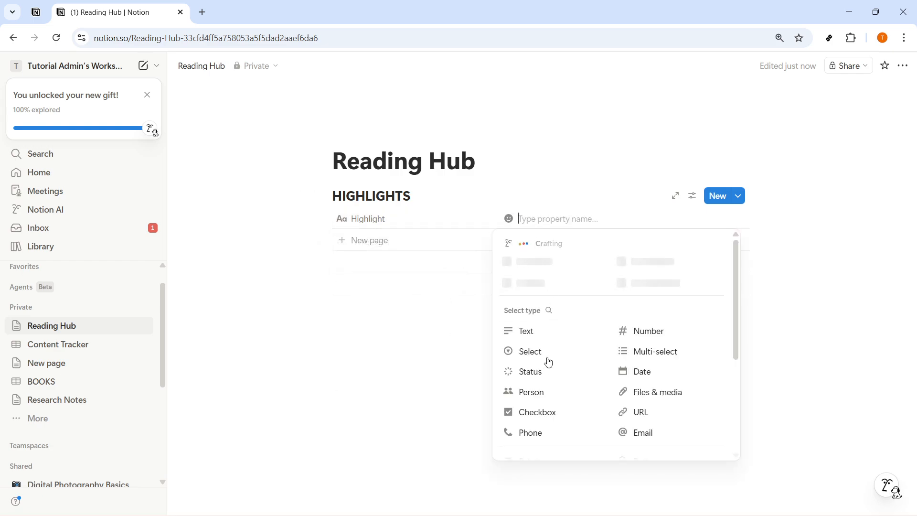
scroll(635, 420, "down", 3)
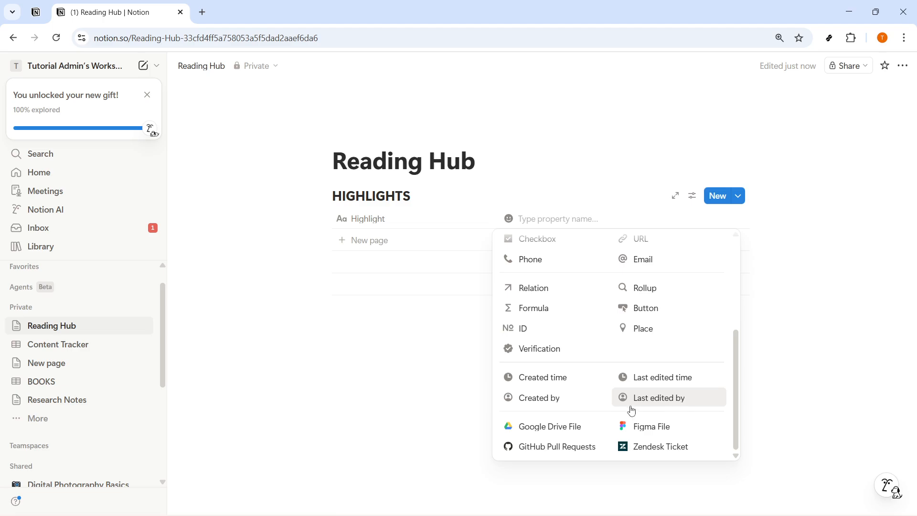
left_click(543, 292)
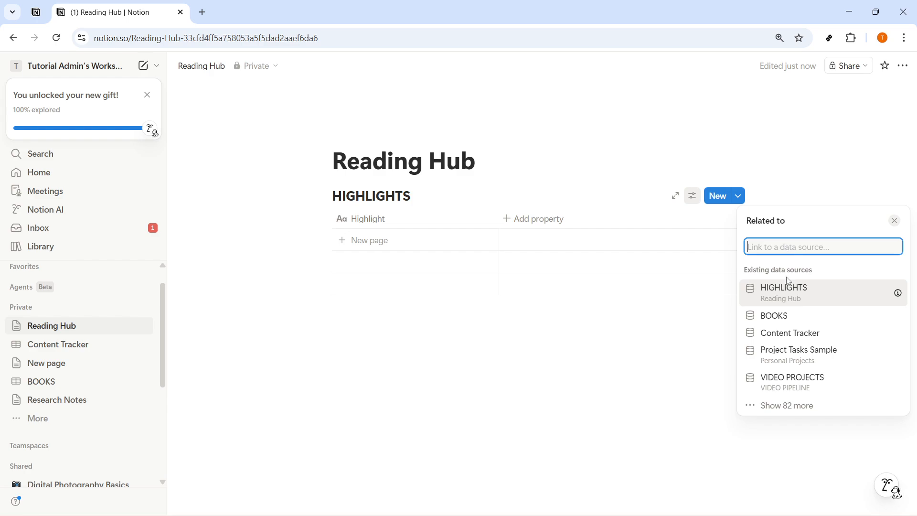
left_click(788, 316)
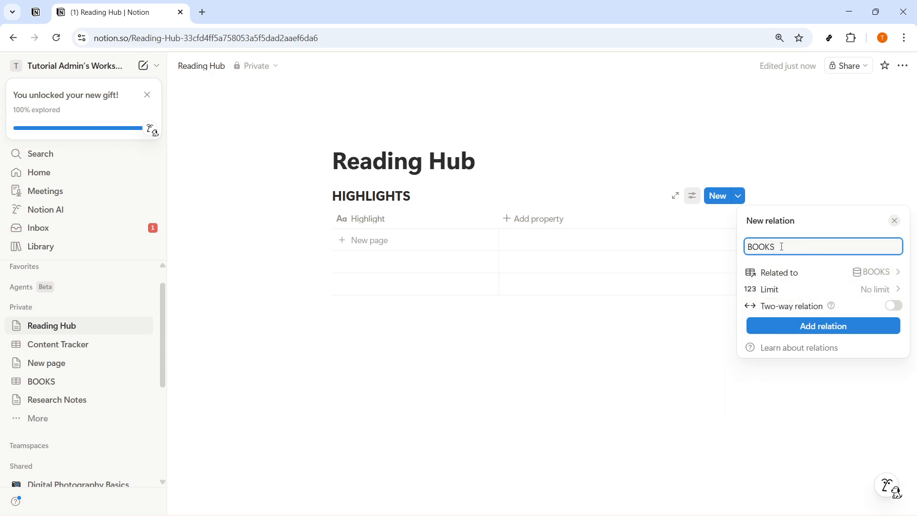
left_click(798, 276)
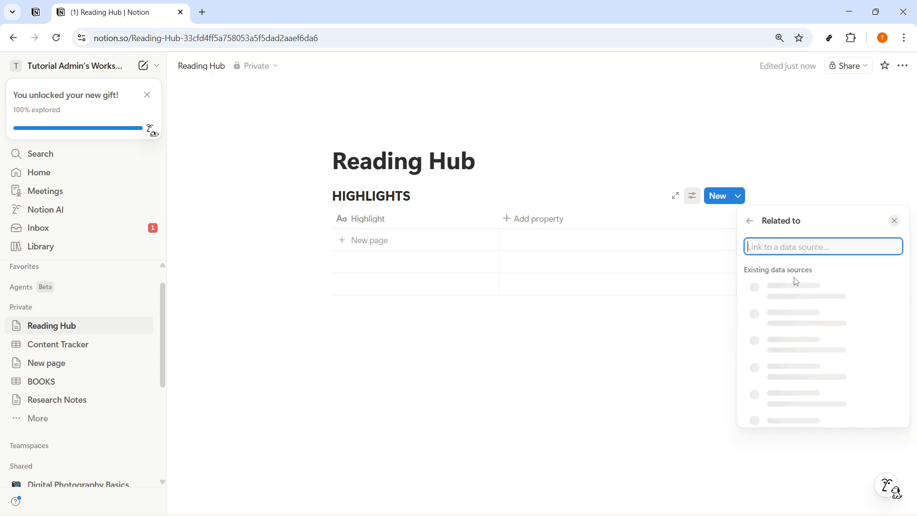
left_click(750, 223)
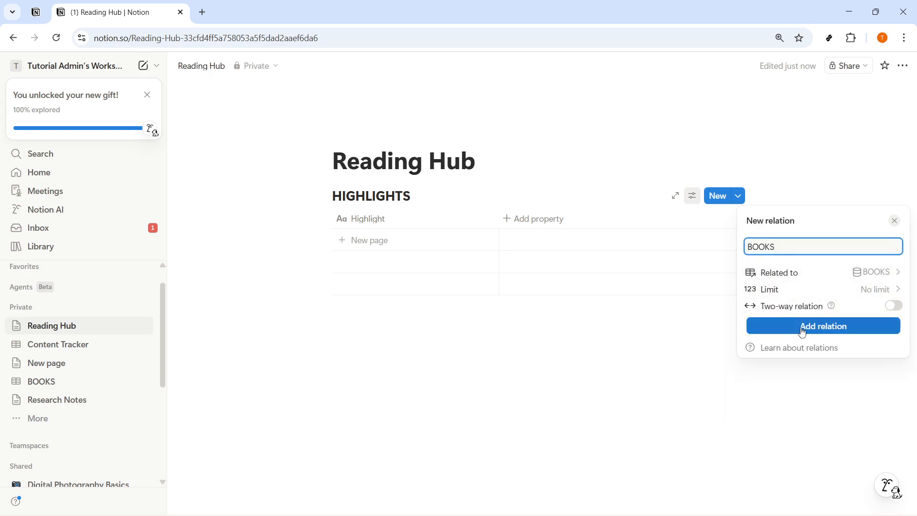
left_click(799, 273)
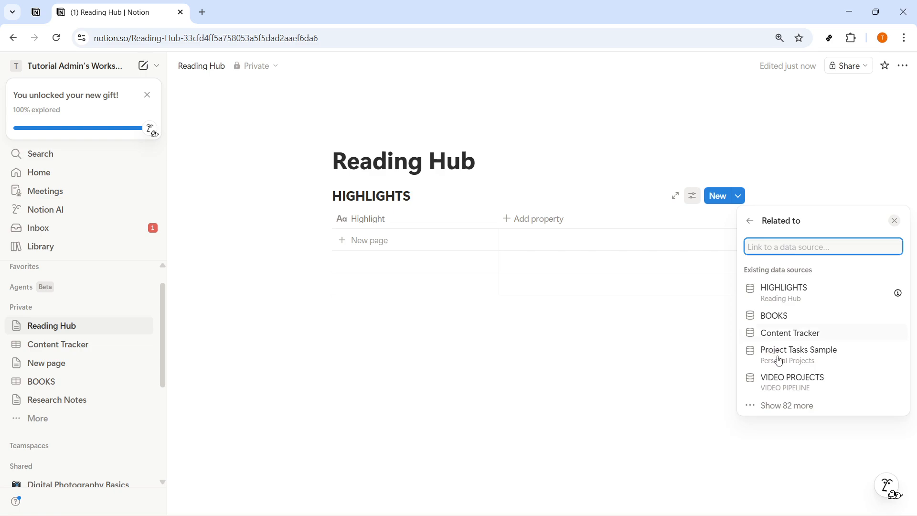
left_click(803, 316)
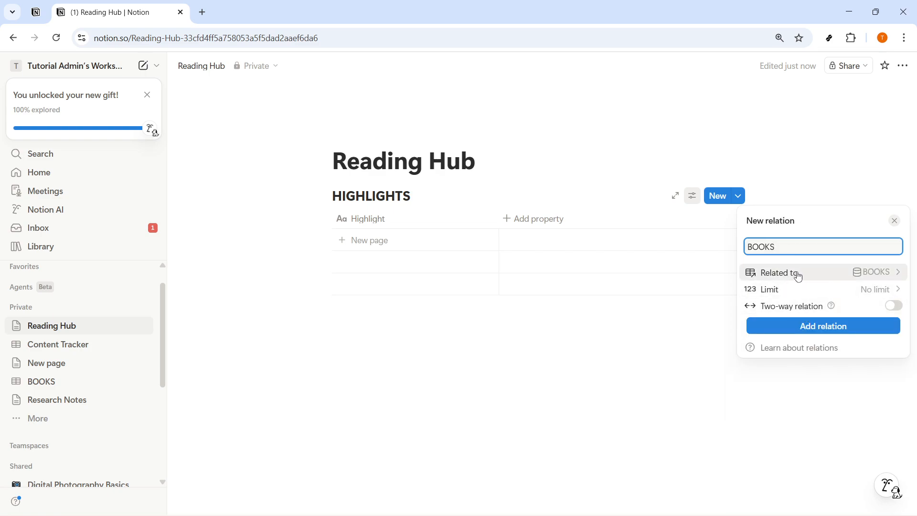
left_click(827, 327)
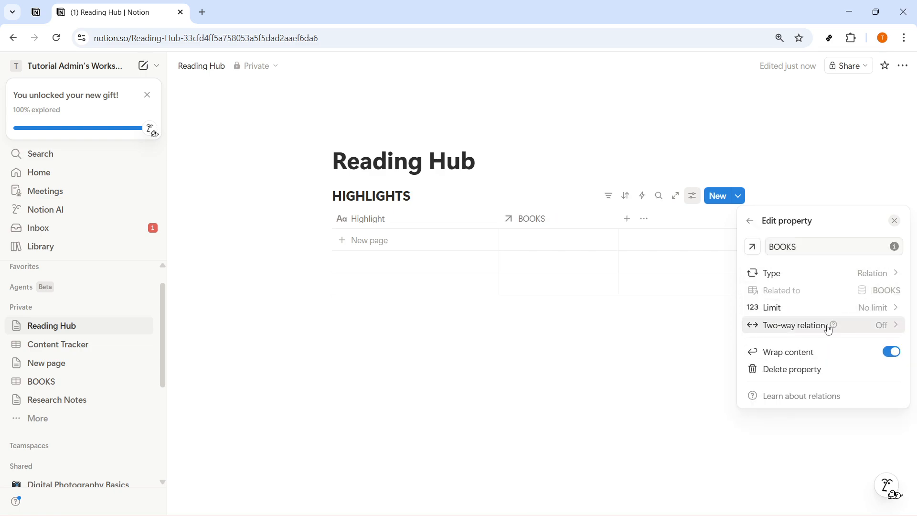
left_click(556, 224)
left_click(547, 220)
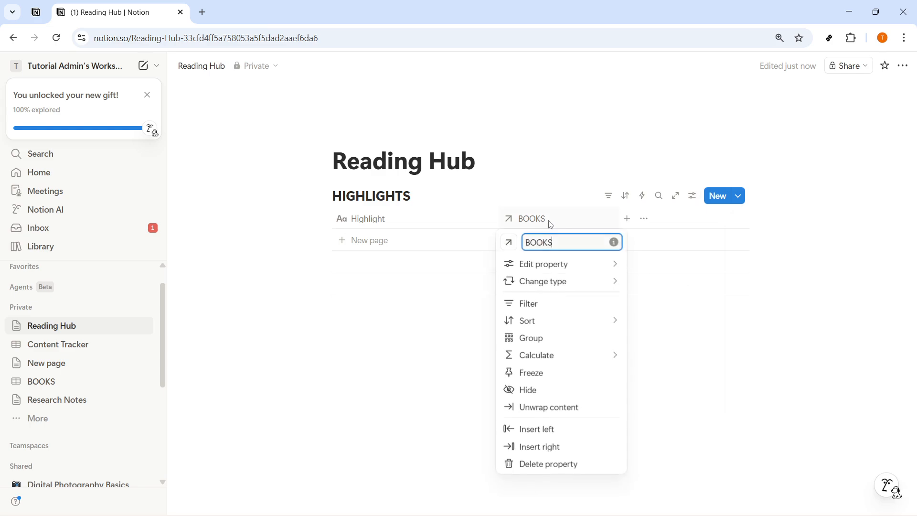
left_click_drag(560, 244, 531, 249)
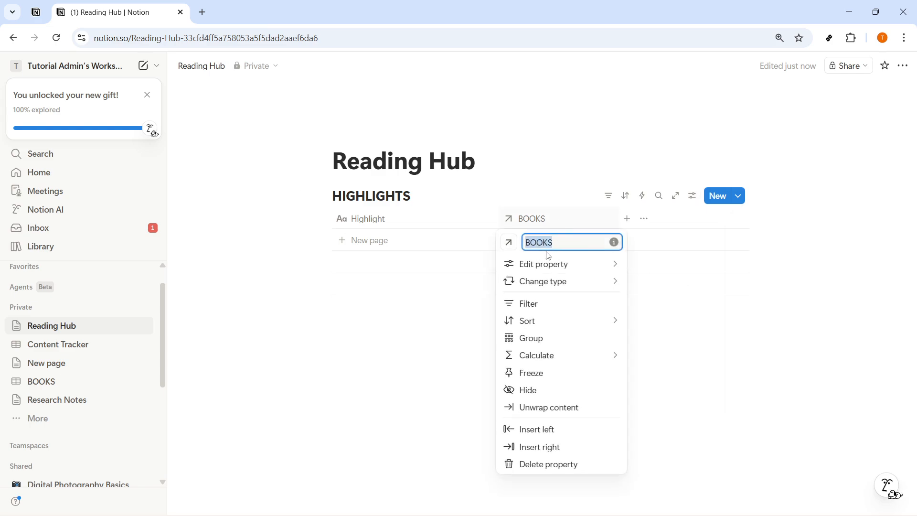
left_click(690, 338)
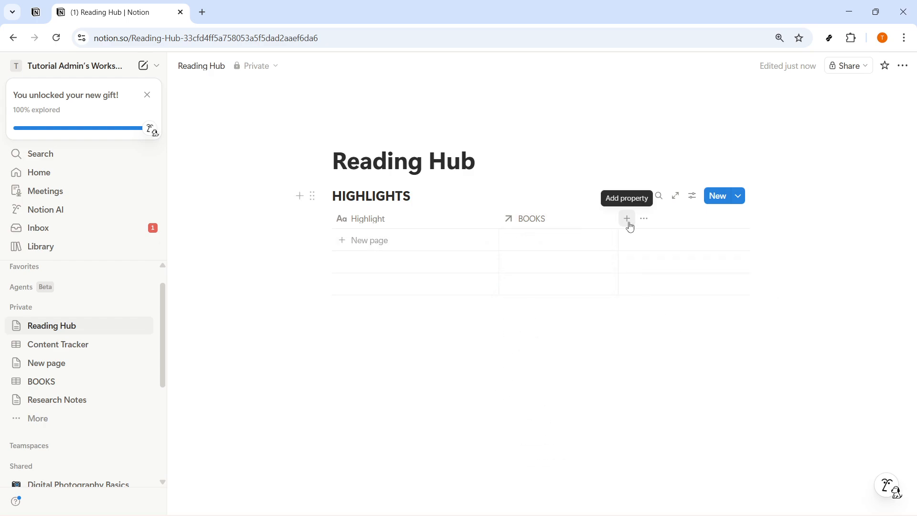
- Add a Select property and name it Review Status
left_click(628, 220)
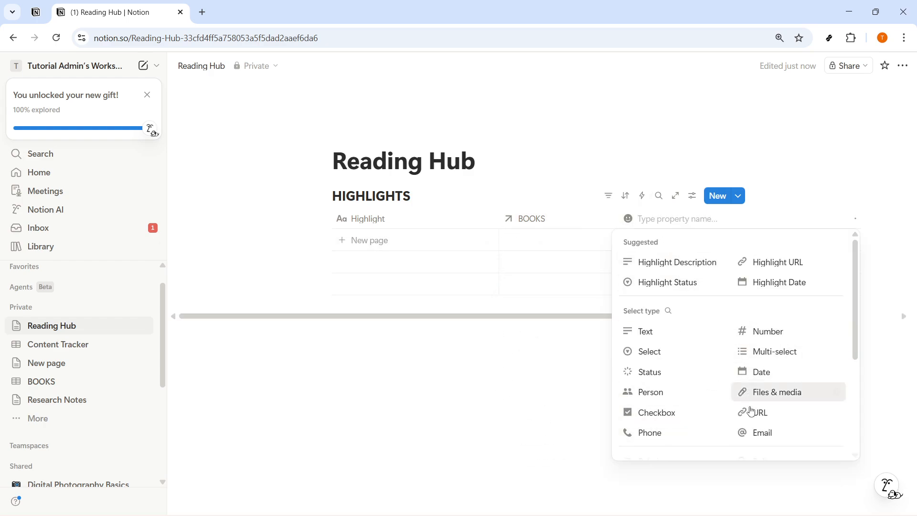
left_click(680, 364)
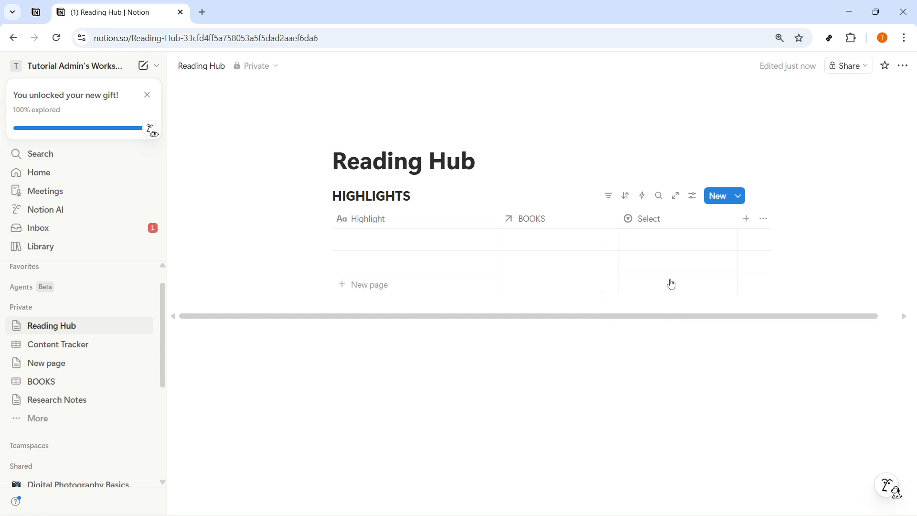
left_click(650, 222)
type("Review Status")
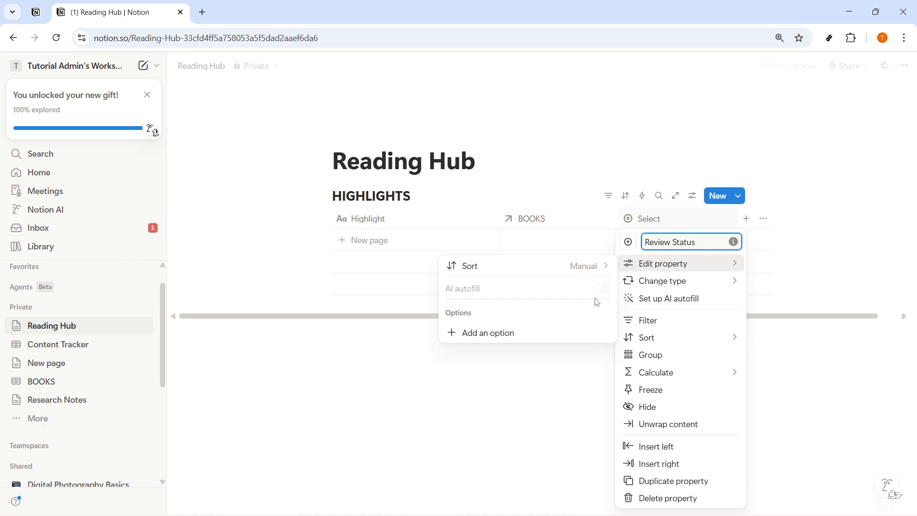
- Add Review Status options Inbox, Reviewed and Applied, ordering them Inbox, Reviewed, Applied
left_click(554, 333)
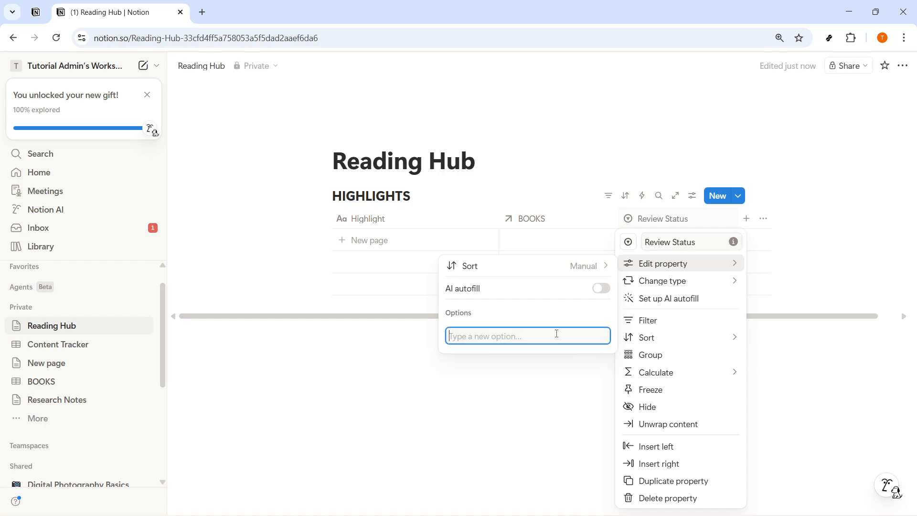
type("Inboi")
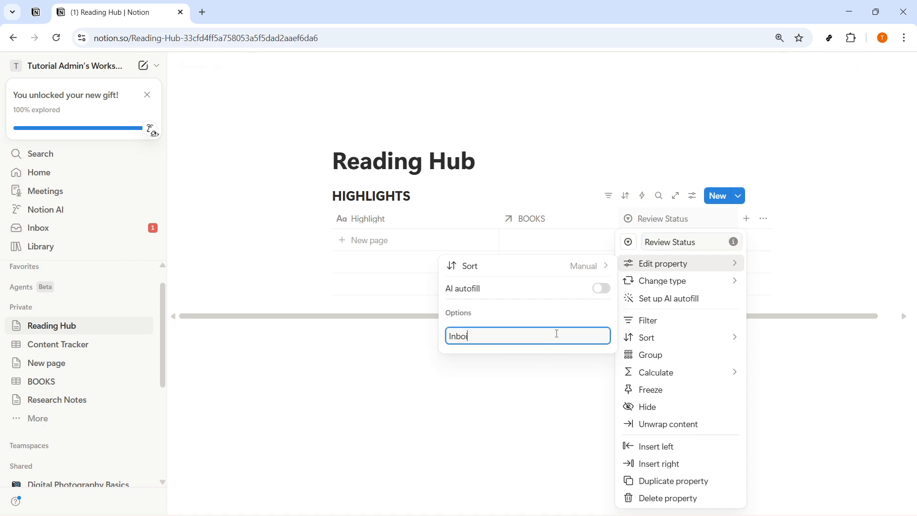
key("BackSpace")
type("x")
key("Return")
type("R")
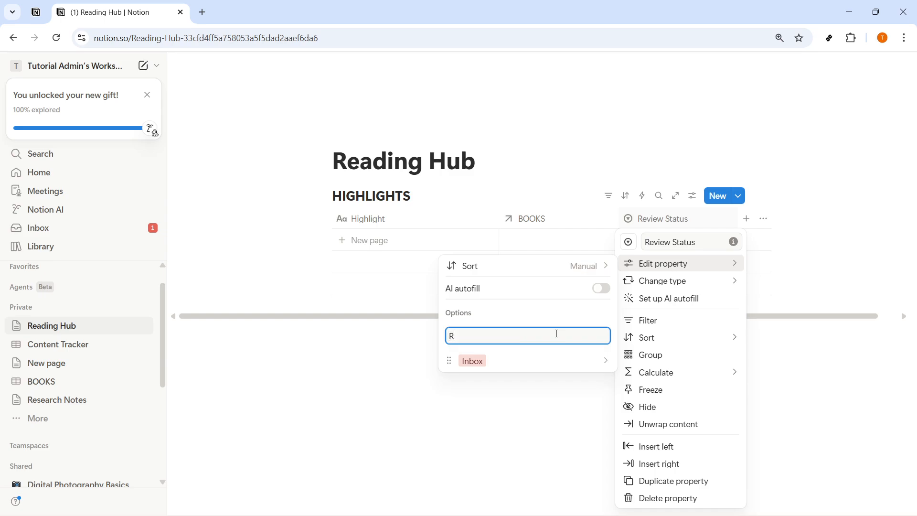
type("eviewed")
key("Return")
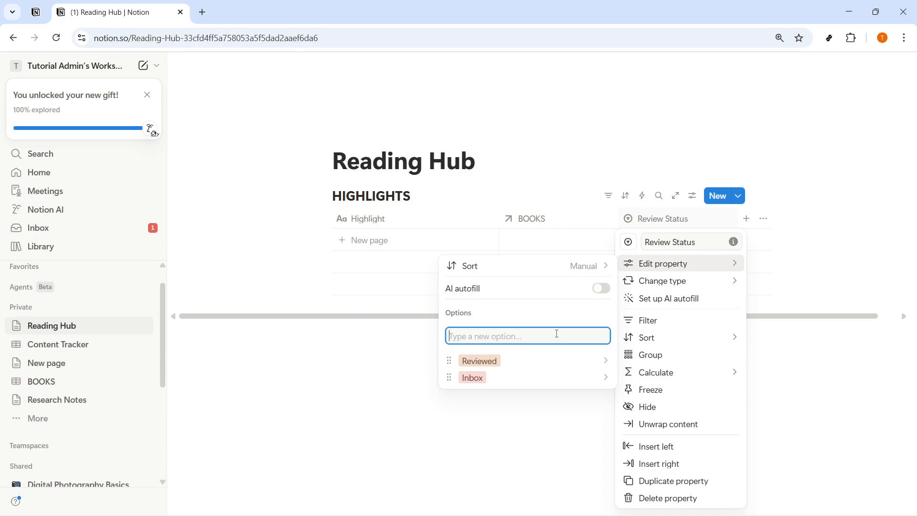
type("Applied")
key("Return")
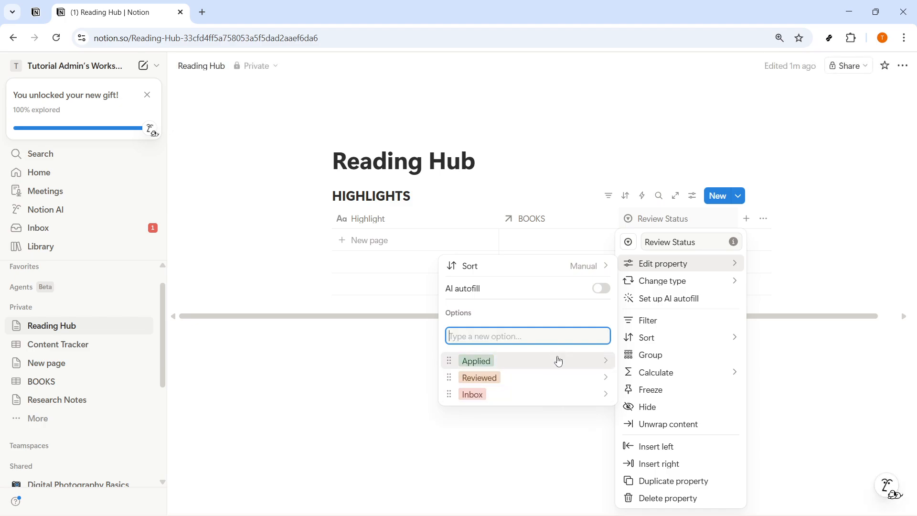
left_click_drag(449, 395, 473, 361)
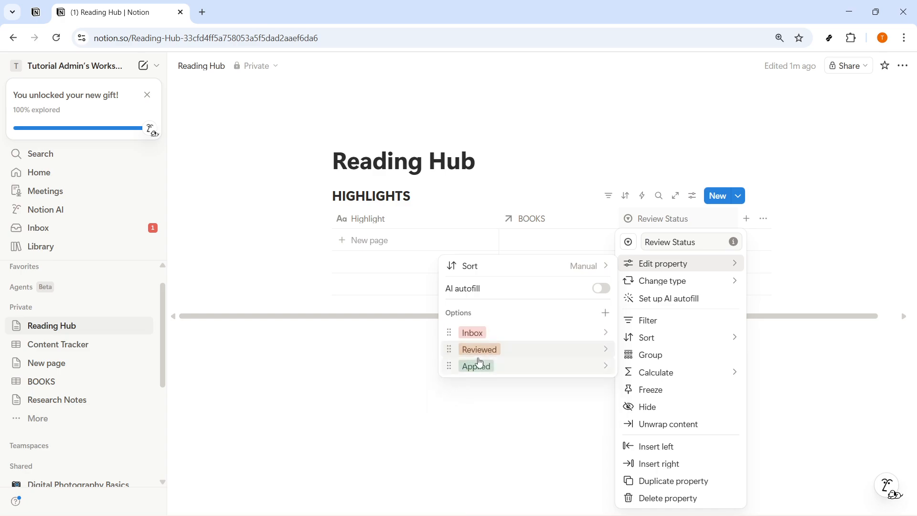
left_click(531, 403)
- Add a Multi-select property to the HIGHLIGHTS table and name it Tags
left_click(747, 218)
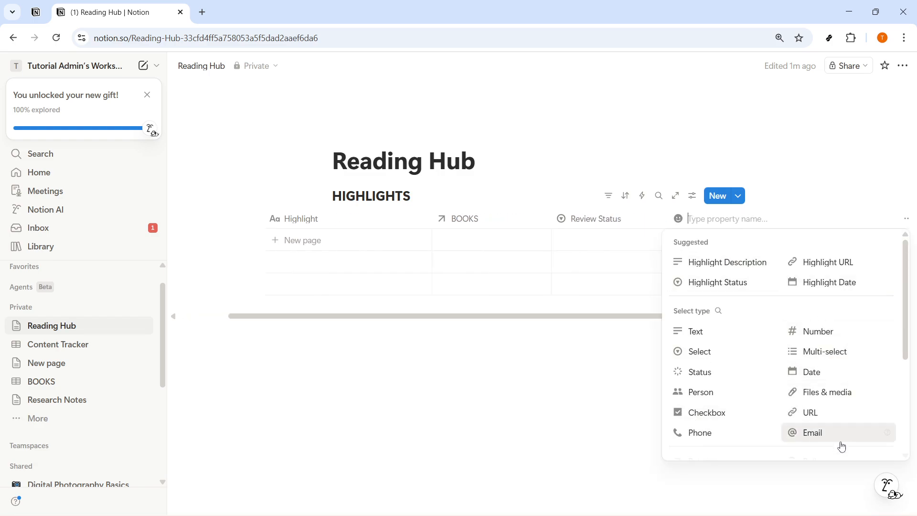
left_click(837, 363)
left_click(700, 218)
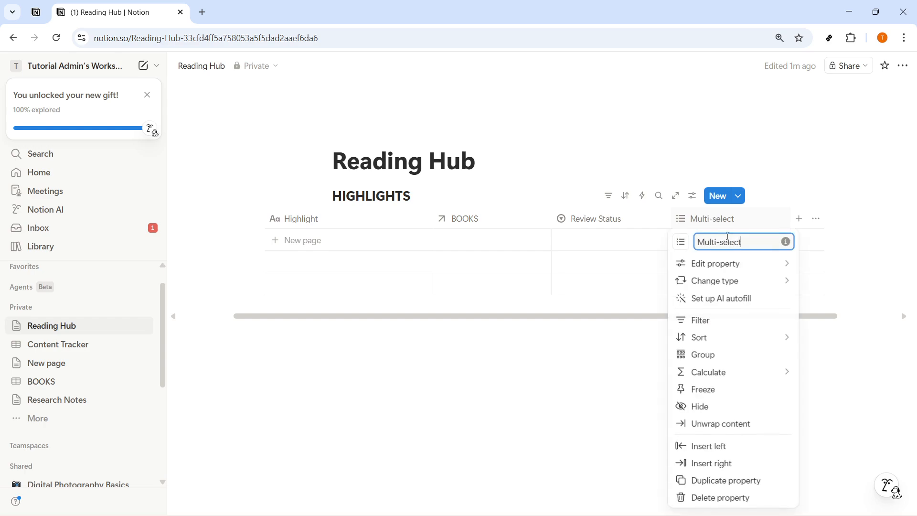
left_click_drag(746, 245, 702, 246)
key("BackSpace")
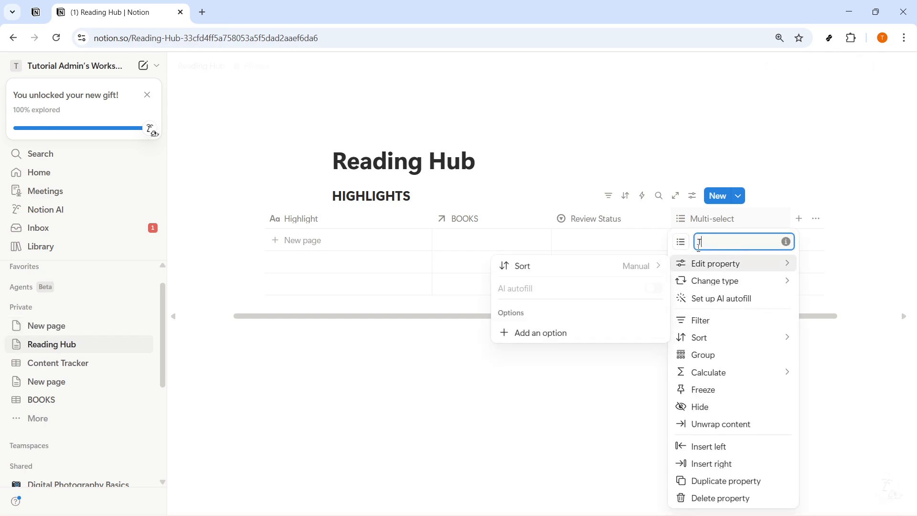
type("Tags")
- Add Tags options Mindset and Productivity, ordering Mindset first
left_click(576, 332)
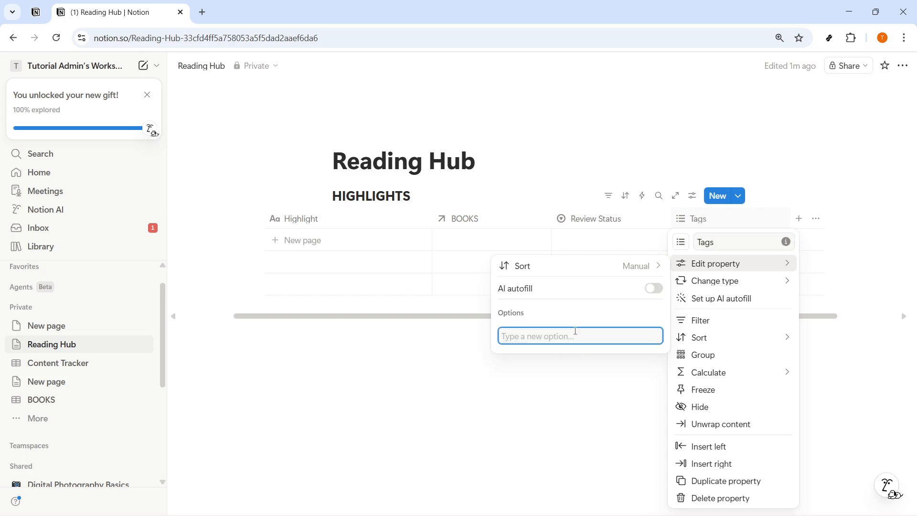
type("Mindset")
key("Return")
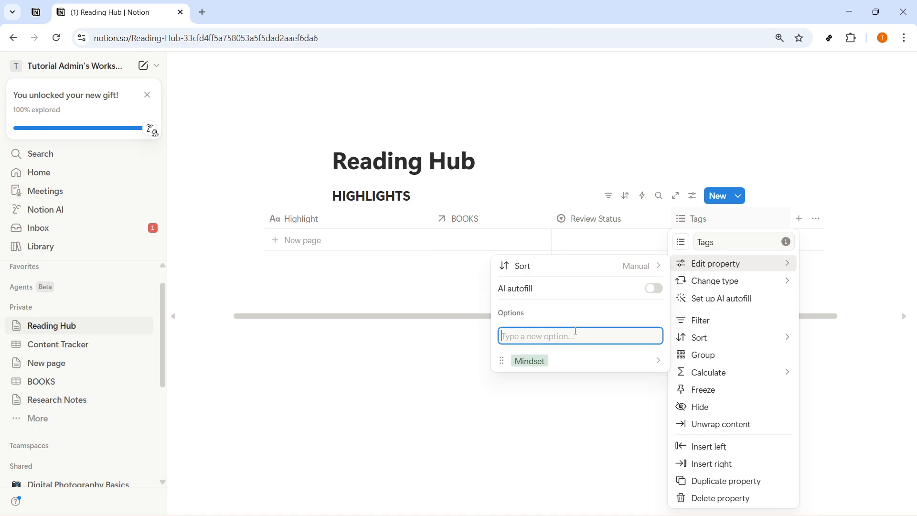
type("POr")
type("ductivity")
key("Return")
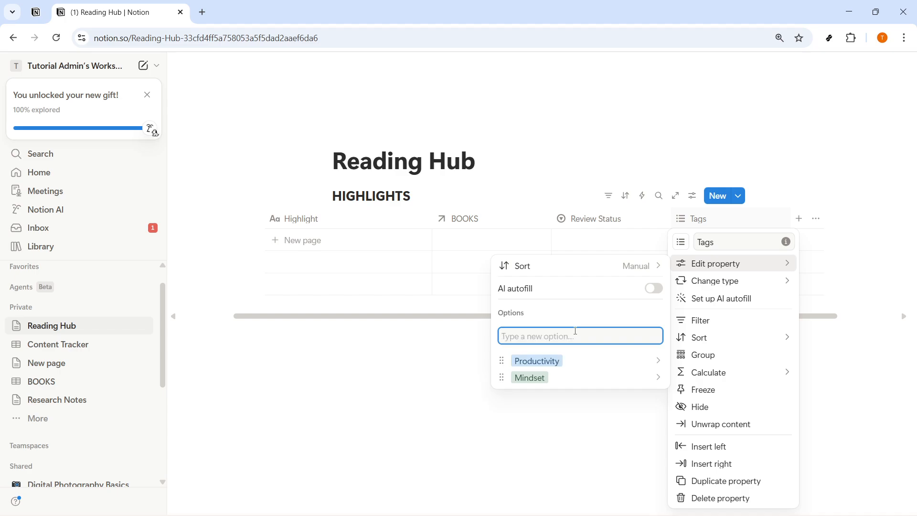
left_click_drag(501, 378, 501, 334)
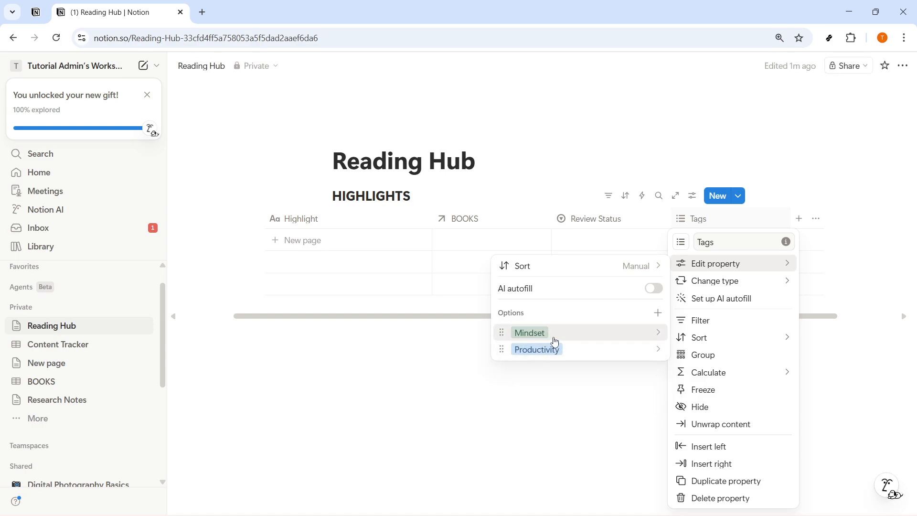
left_click(547, 434)
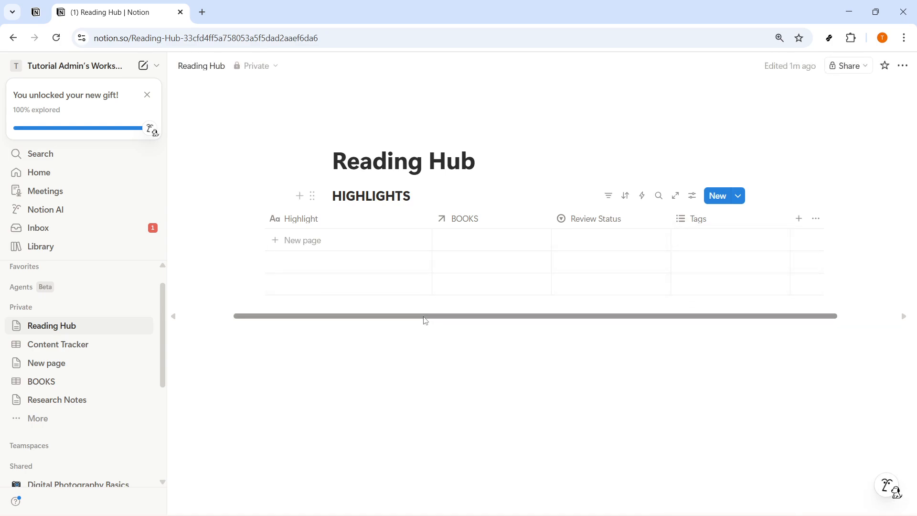
- Create a new entry in the HIGHLIGHTS table titled Short Highlight Sample
left_click_drag(425, 317, 384, 315)
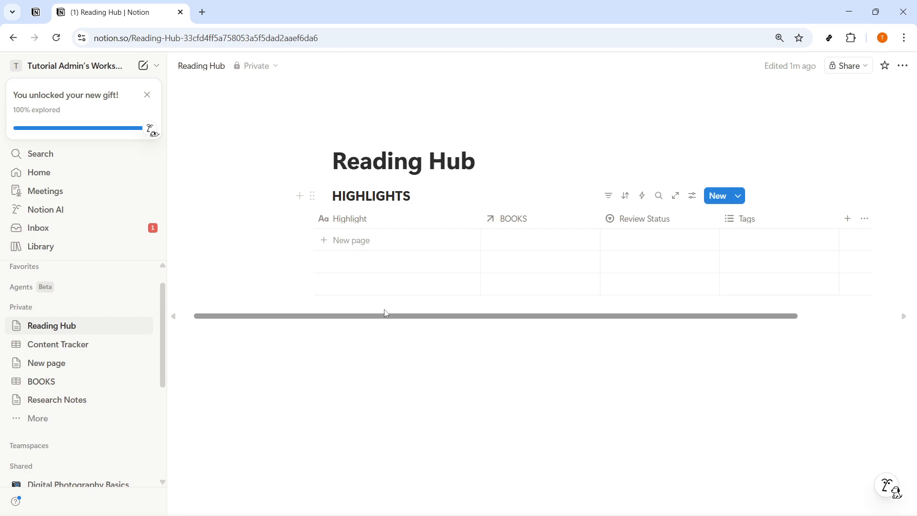
left_click(366, 249)
type("Short Highlight Sample")
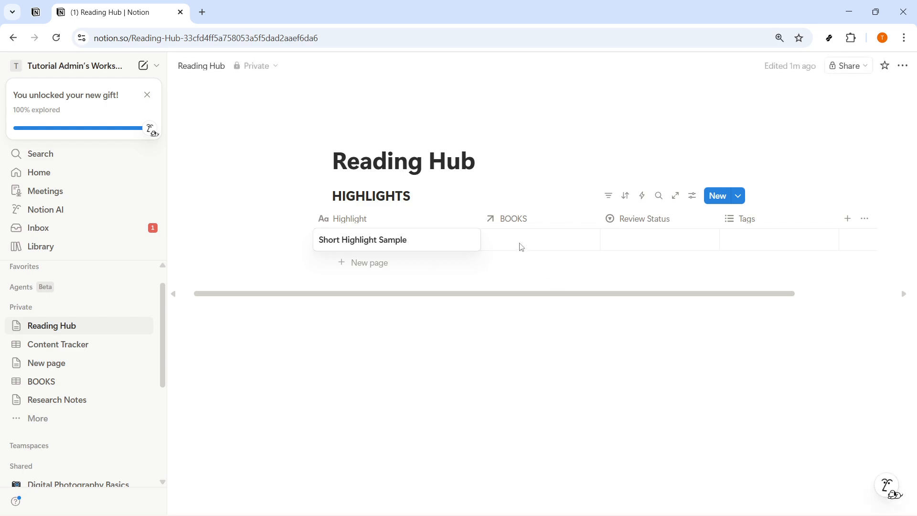
key("Escape")
- Link the Short Highlight Sample entry to the Atomic Habits book in its BOOKS relation
left_click(521, 244)
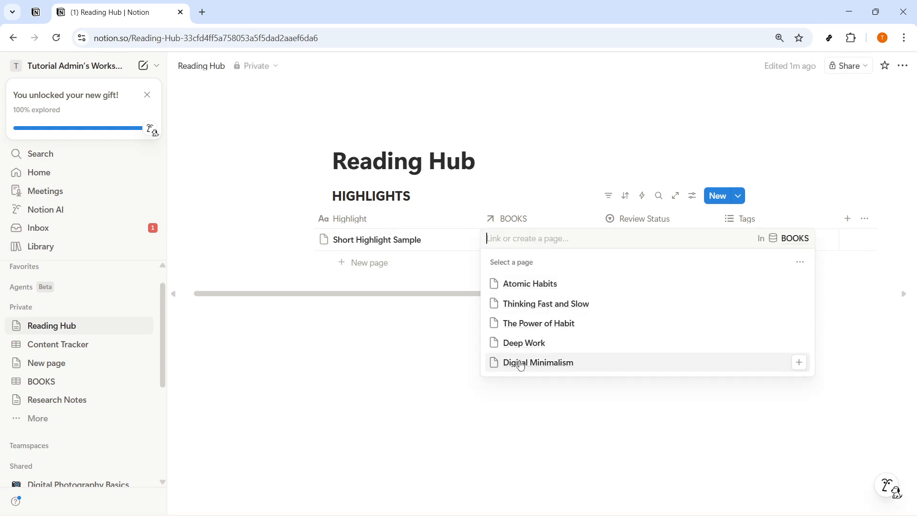
left_click(536, 285)
key("Escape")
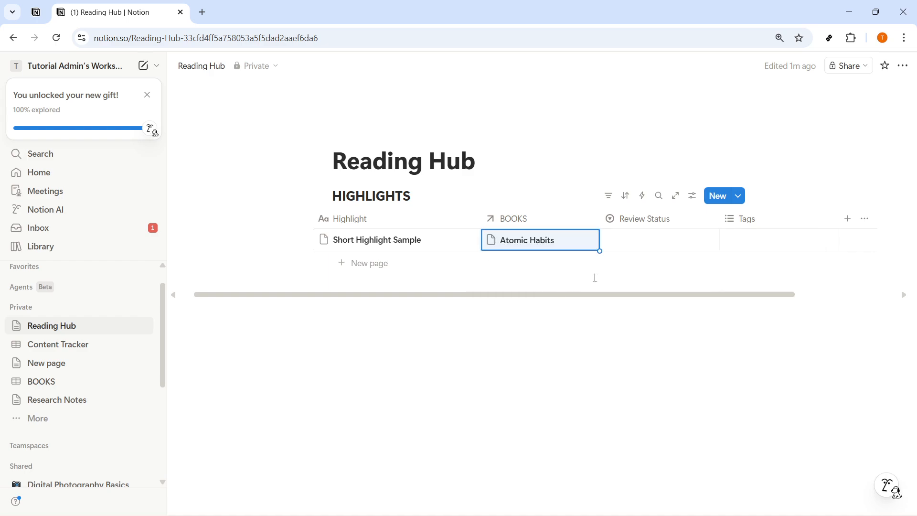
- Set the entry's Review Status to Inbox and its Tags to Mindset only
left_click(640, 241)
left_click(632, 280)
left_click(755, 245)
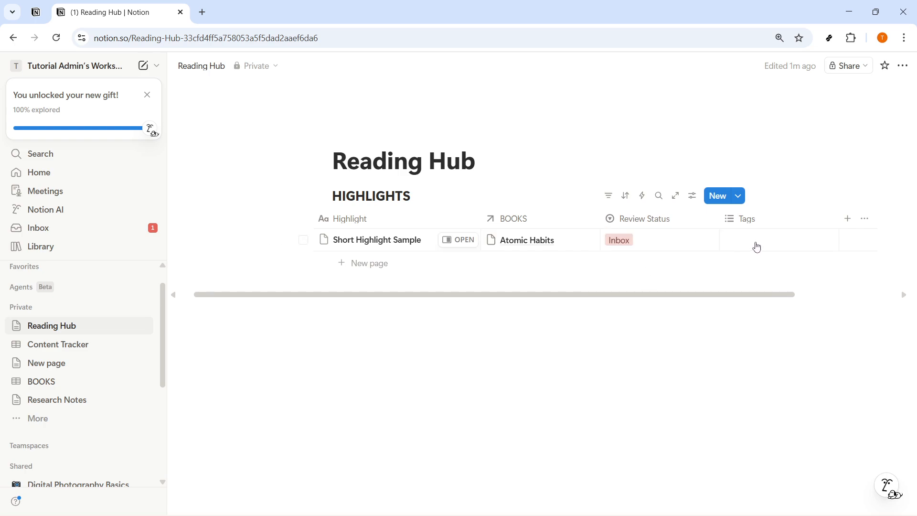
left_click(768, 286)
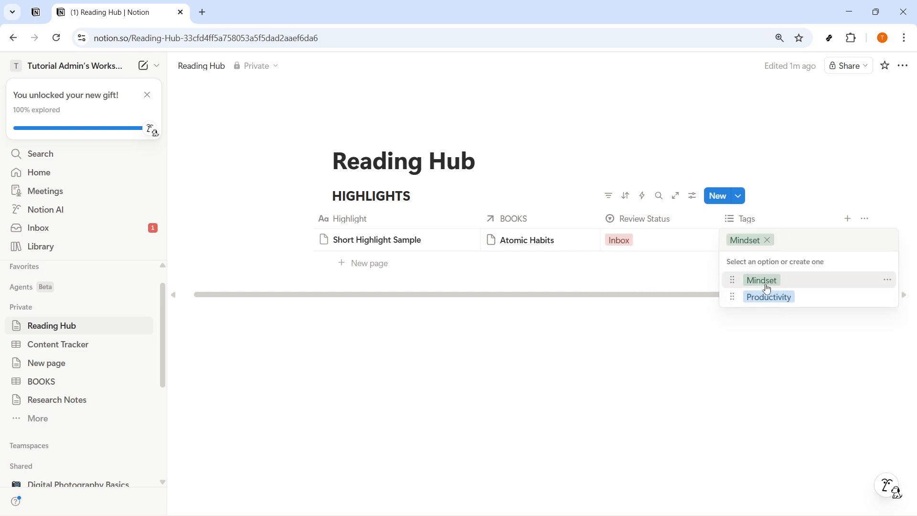
left_click(766, 297)
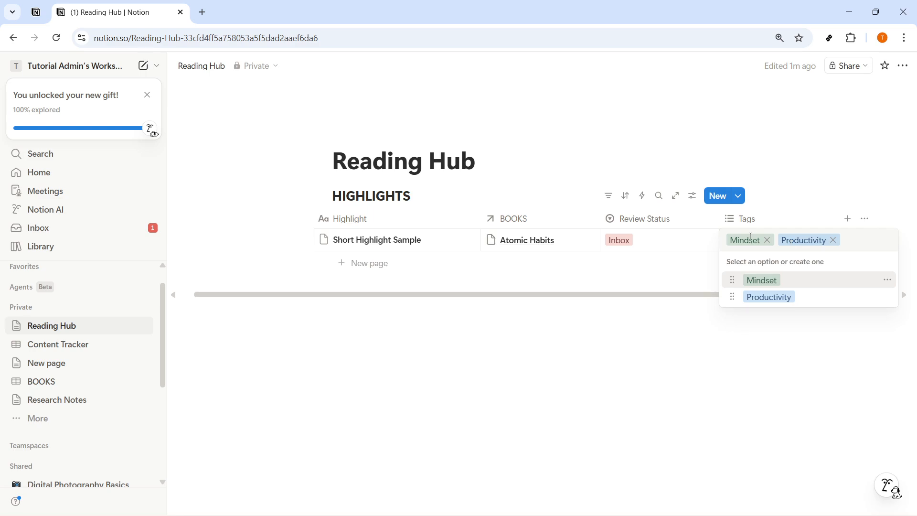
left_click(833, 241)
left_click(599, 344)
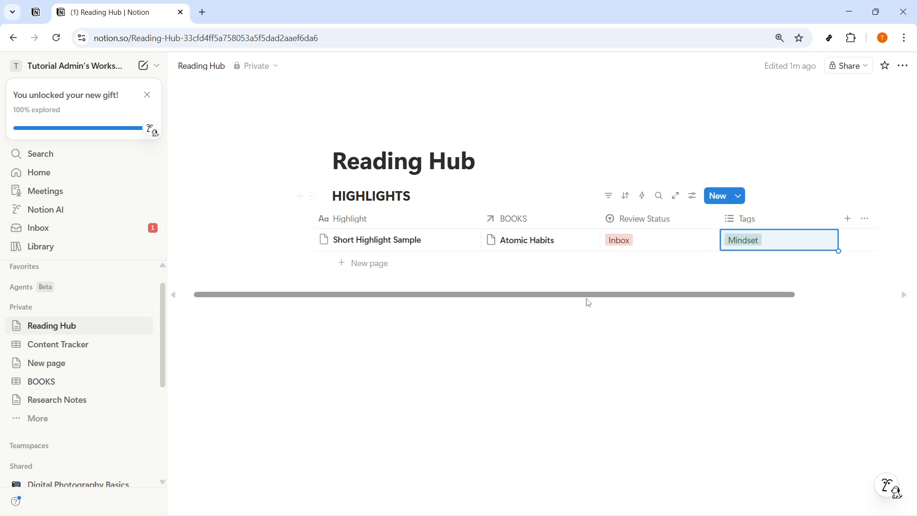
- Add a new table view to the HIGHLIGHTS database named INBOX
left_click_drag(583, 298, 504, 259)
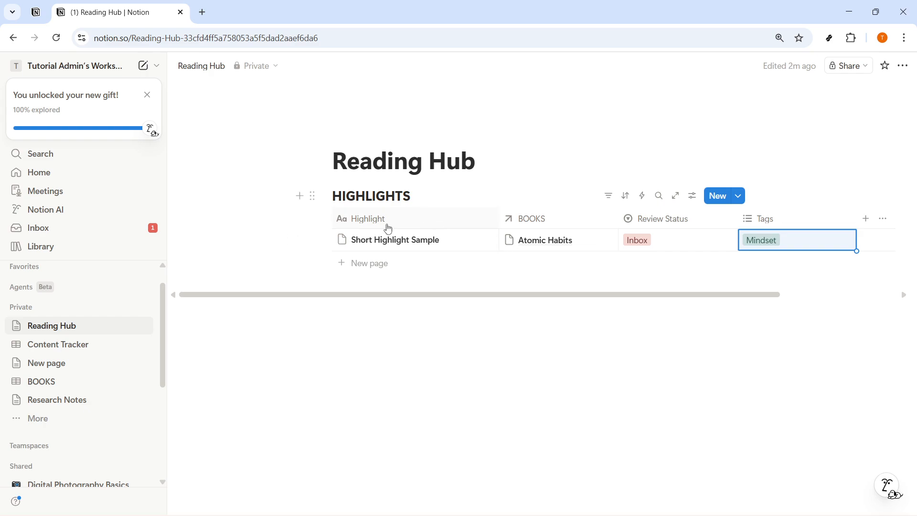
left_click(412, 365)
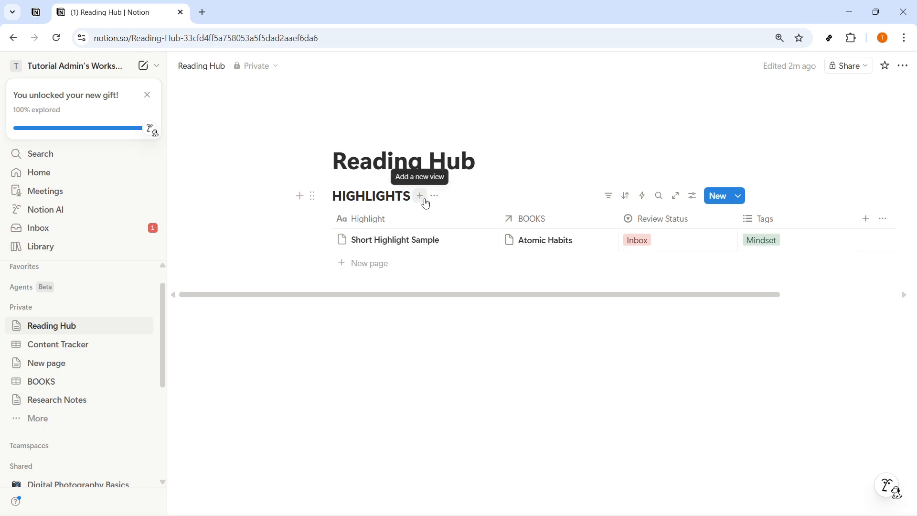
left_click(420, 196)
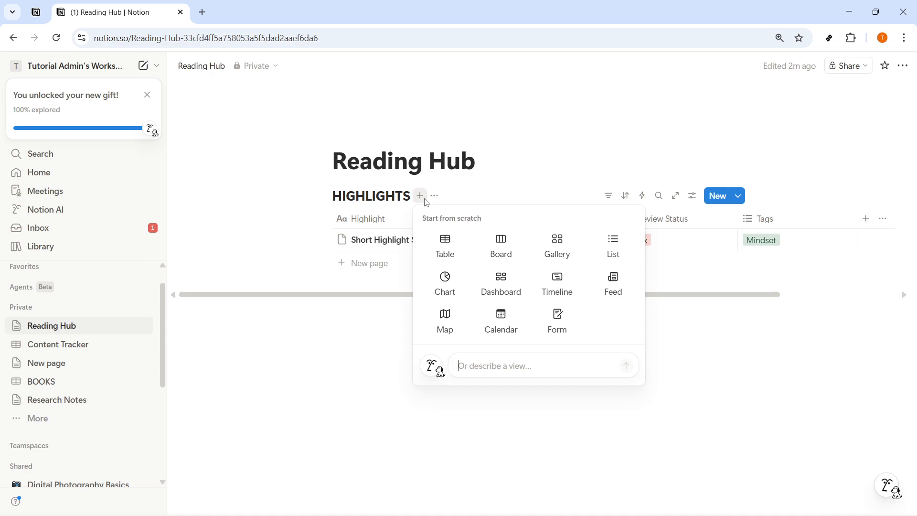
left_click(449, 256)
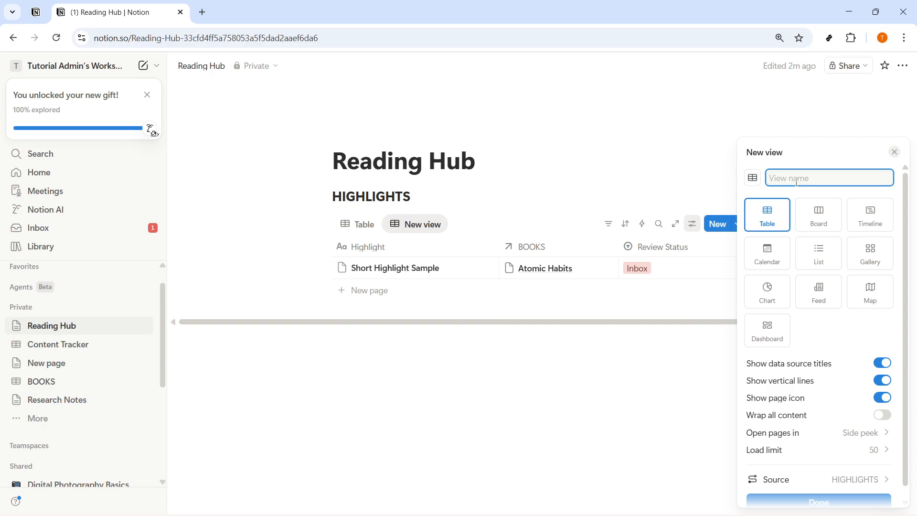
type("INBOX")
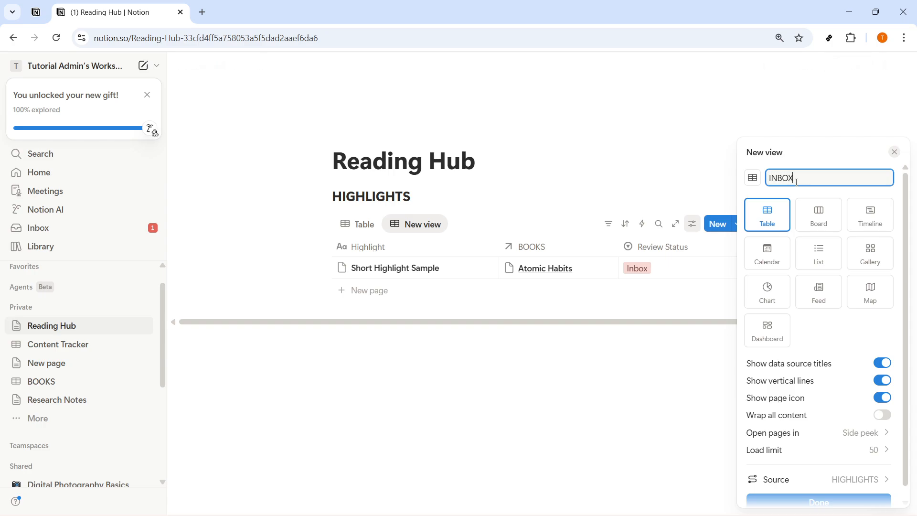
left_click(820, 502)
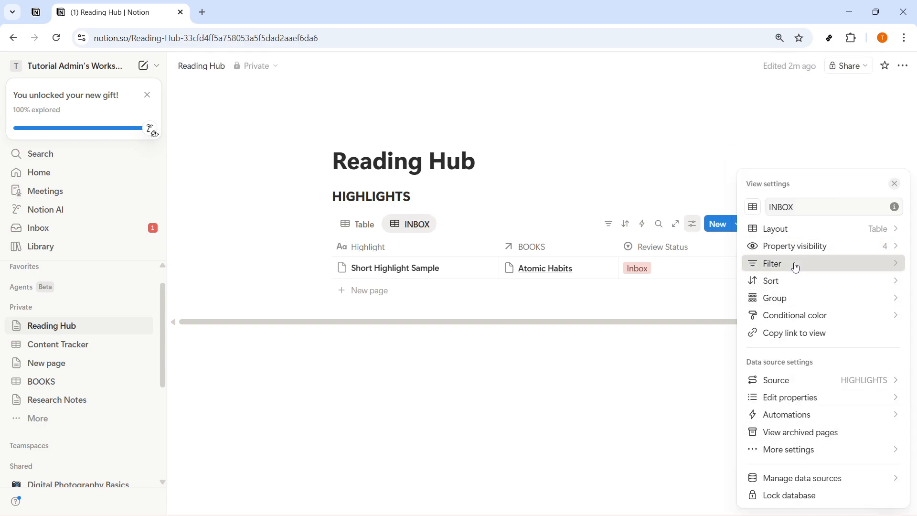
- Filter the INBOX view to show entries whose Review Status is Inbox
left_click(795, 267)
left_click(798, 338)
left_click(767, 337)
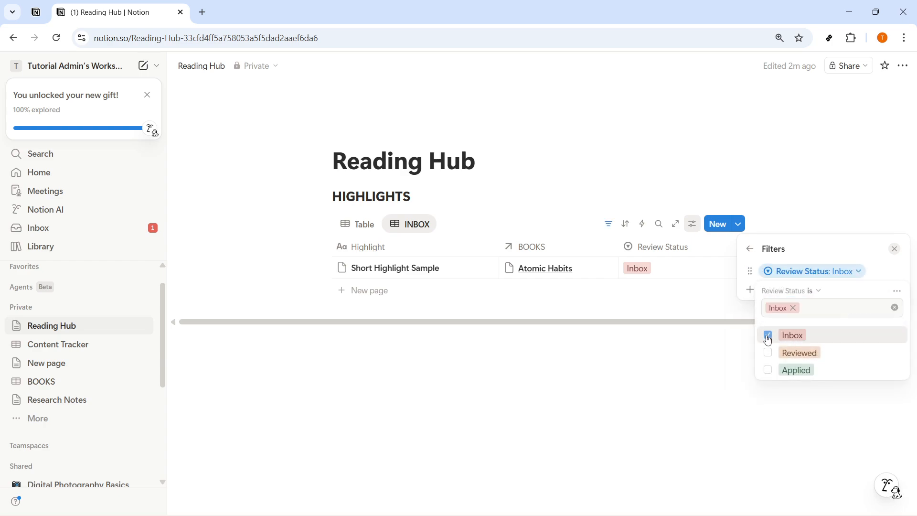
left_click(785, 401)
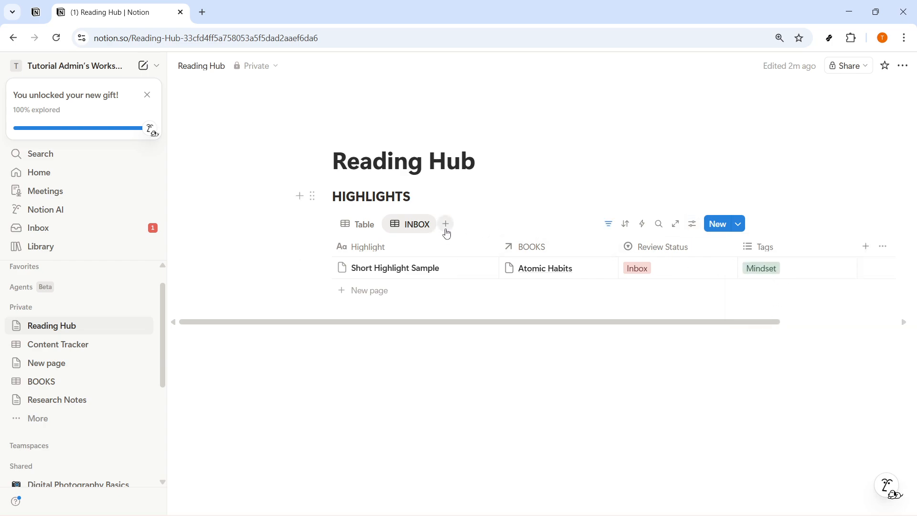
- Add another table view named REVIEWED
left_click(450, 233)
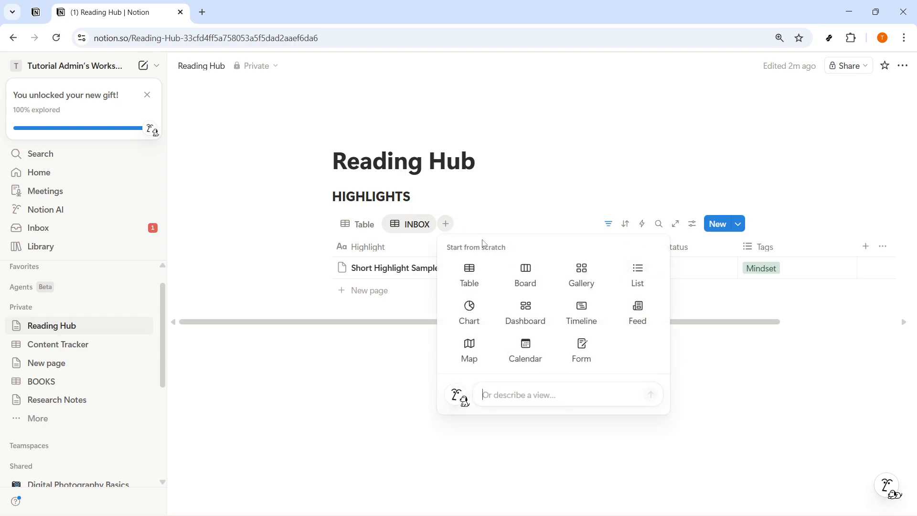
left_click(473, 273)
left_click(802, 181)
type("REVIEWED")
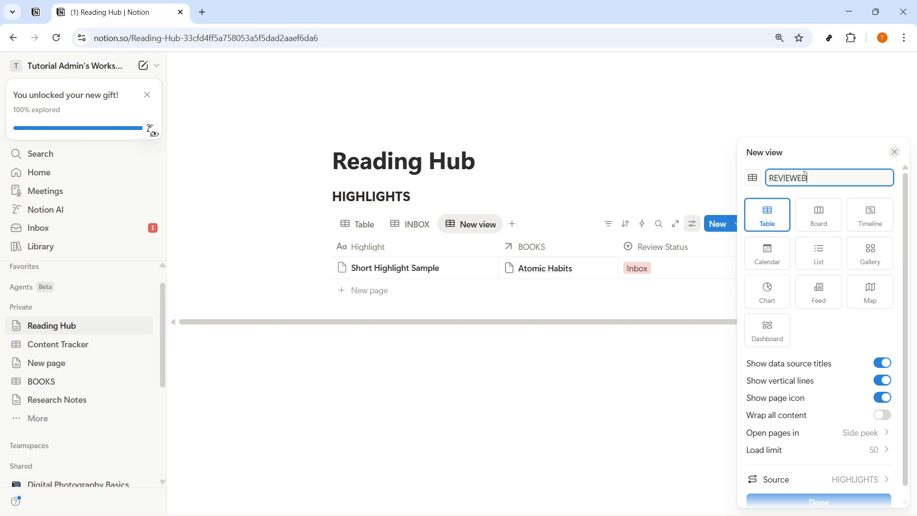
left_click(818, 500)
- Filter the REVIEWED view to show entries whose Review Status is Reviewed
left_click(793, 262)
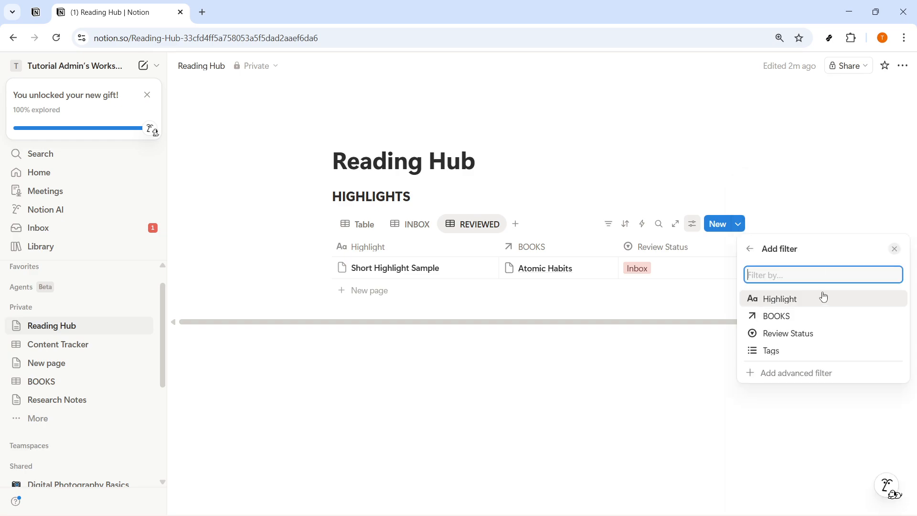
left_click(797, 335)
left_click(768, 353)
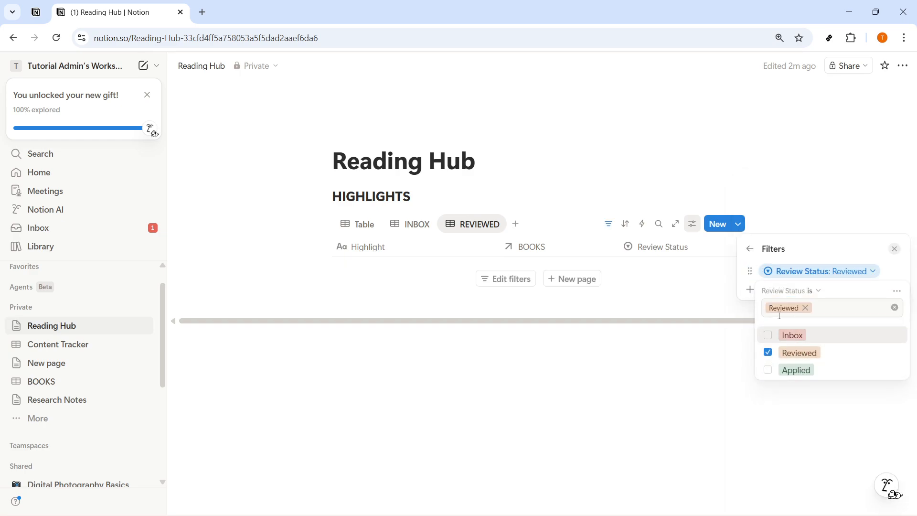
left_click(462, 254)
- Add another table view named APPLIED
left_click(515, 224)
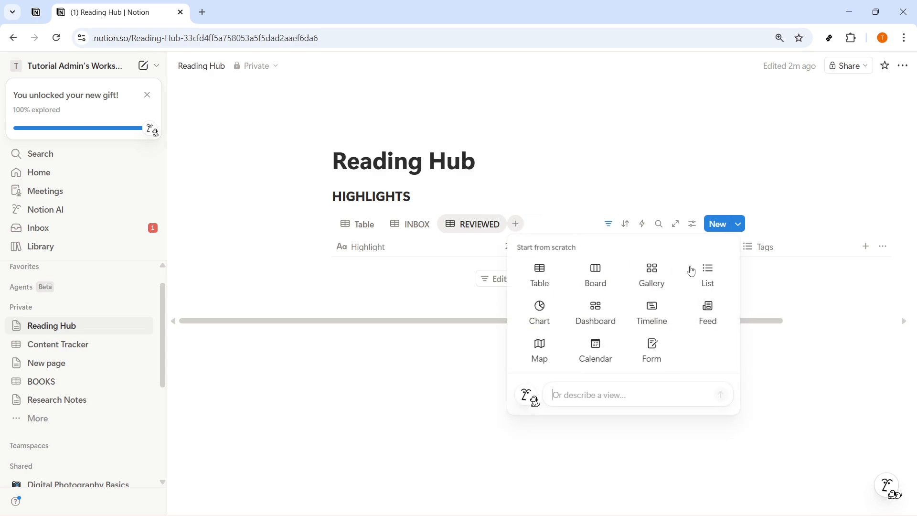
left_click(540, 275)
type("APPLIED")
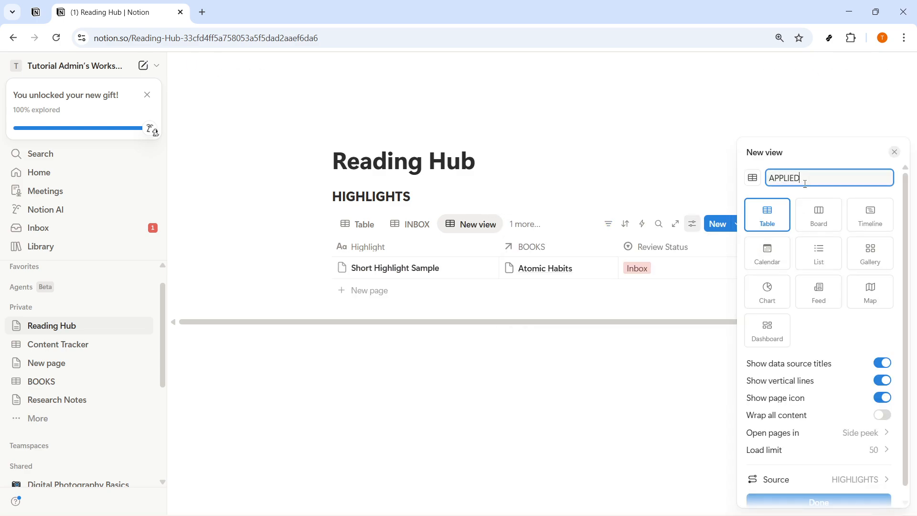
left_click(818, 503)
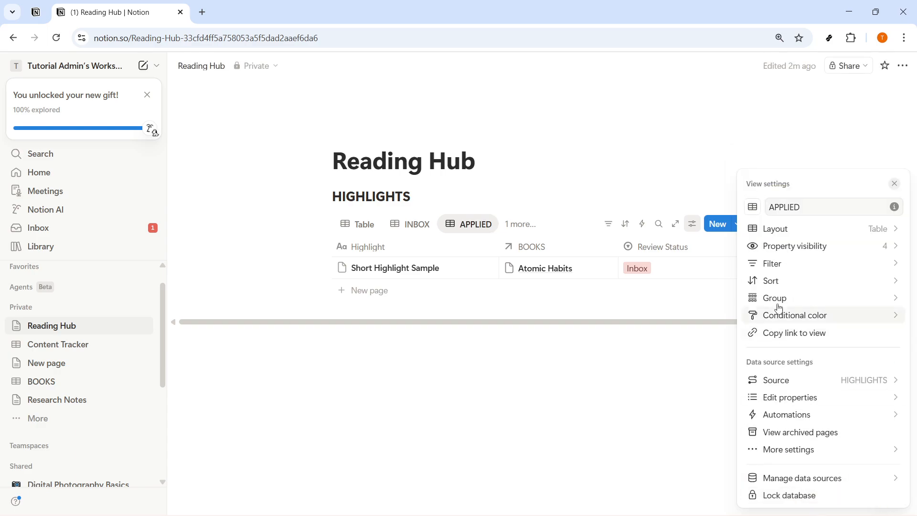
- Filter the APPLIED view to show entries whose Review Status is Applied
left_click(789, 264)
left_click(784, 333)
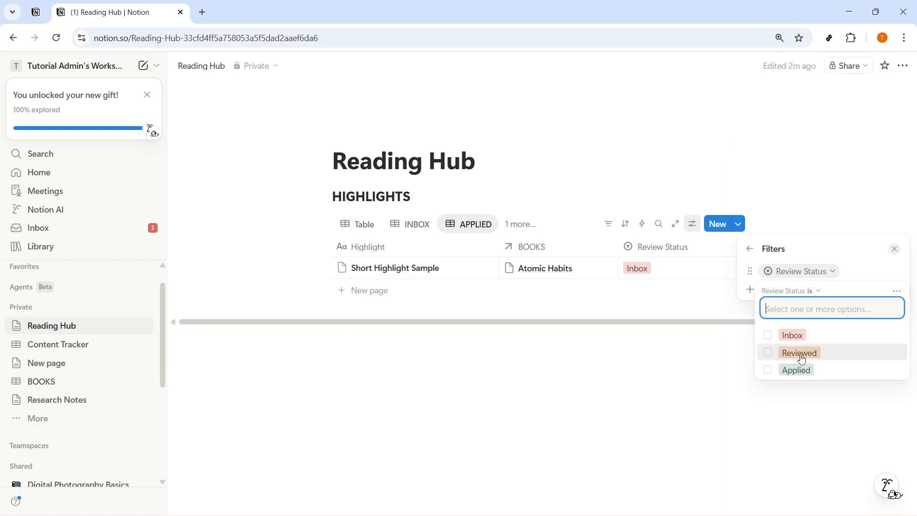
left_click(777, 377)
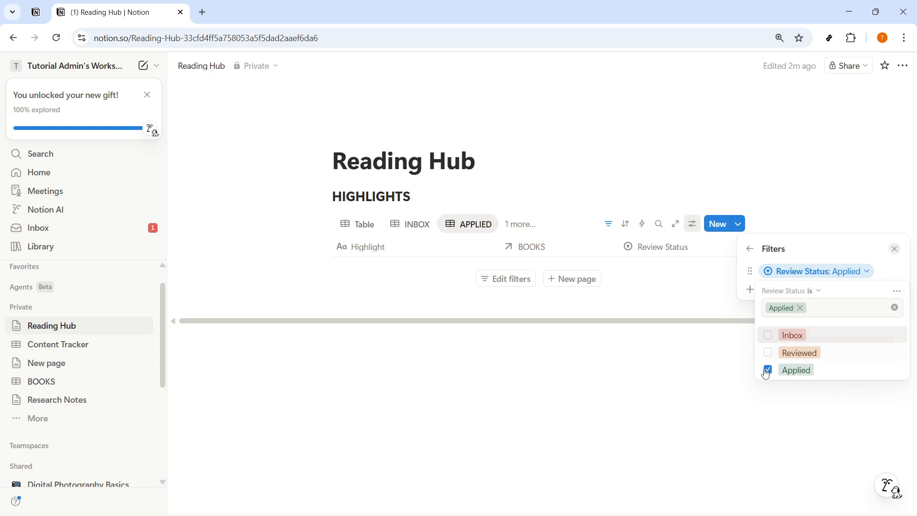
left_click(688, 351)
- Switch through the INBOX, REVIEWED and Table views and open the list of all views
left_click(417, 226)
left_click(486, 226)
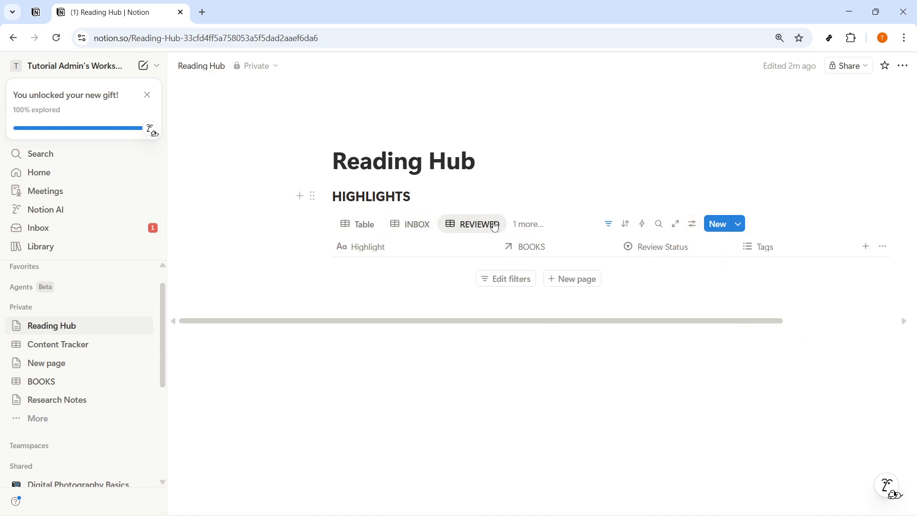
left_click(364, 227)
left_click(528, 224)
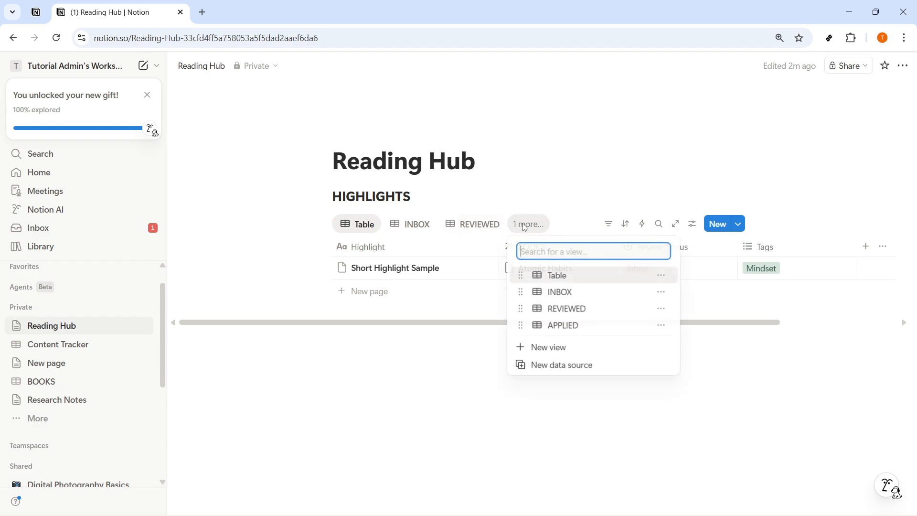
- Open the BOOKS database and create a new page template titled BOOK NOTES TEMPLATE
left_click(364, 231)
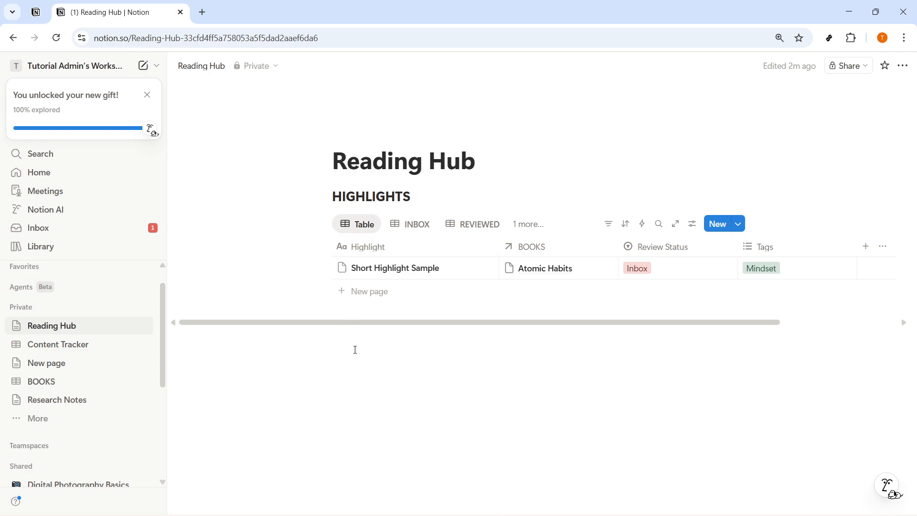
left_click(48, 381)
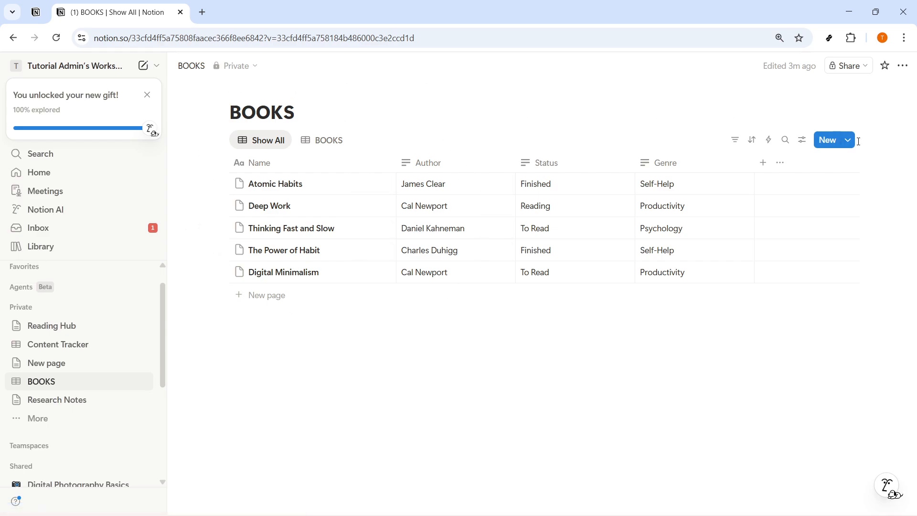
left_click(847, 139)
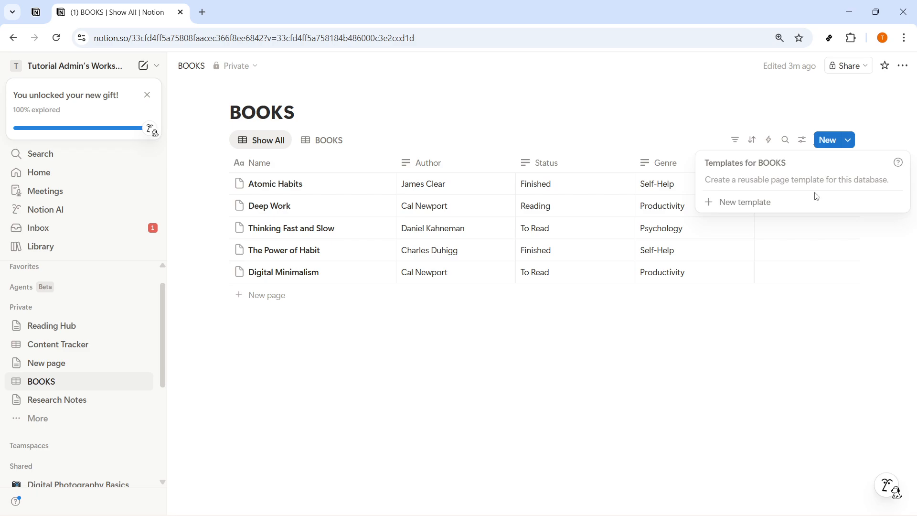
left_click(769, 205)
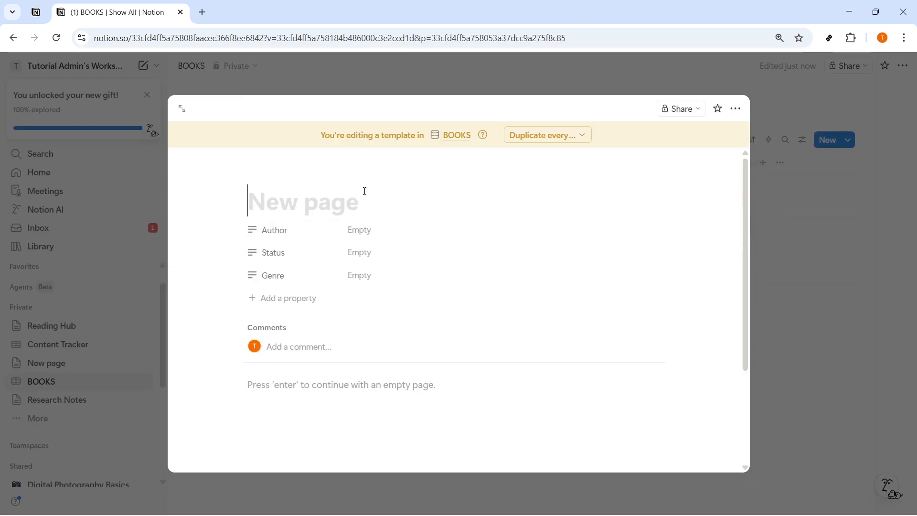
type("S")
key("BackSpace")
type("BOOK NOTE")
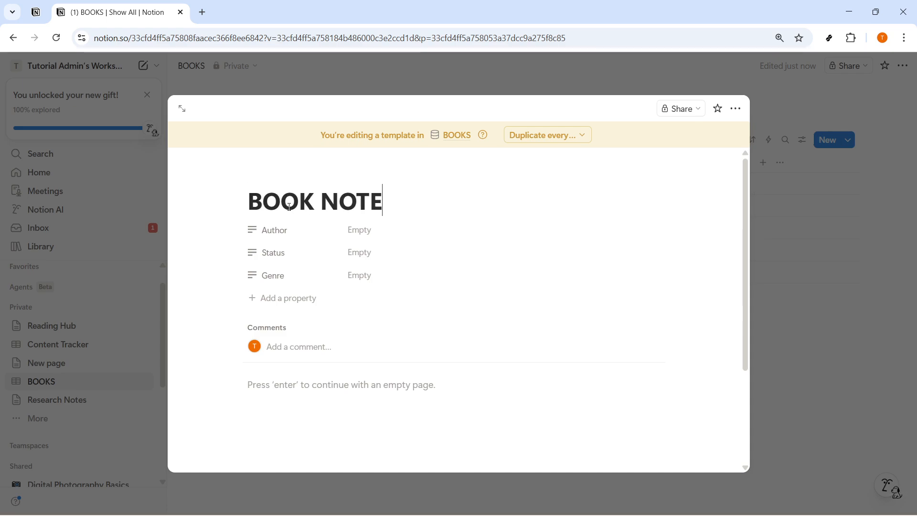
type("S TEMPLATE")
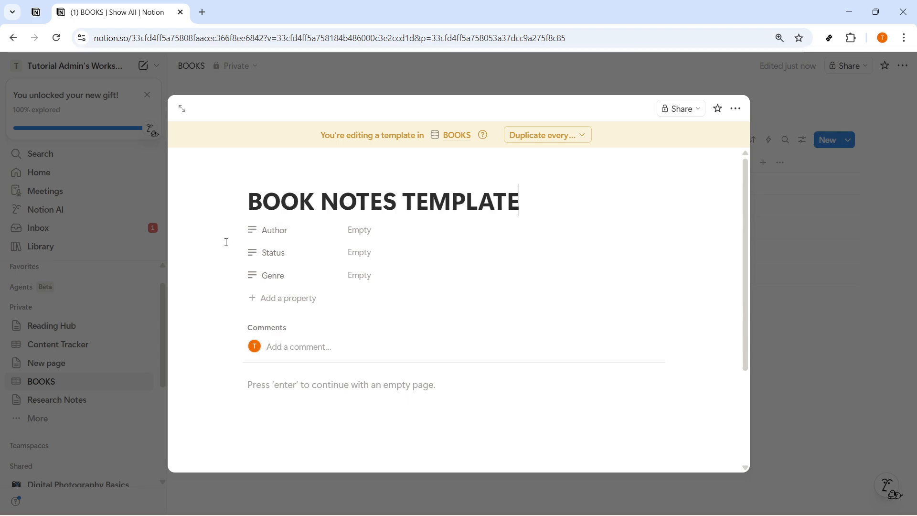
- Add toggle blocks named SUMMARY, KEY LESSON, FAV BOOKS and PERSONAL REFLECTIONS to the template body
left_click(295, 386)
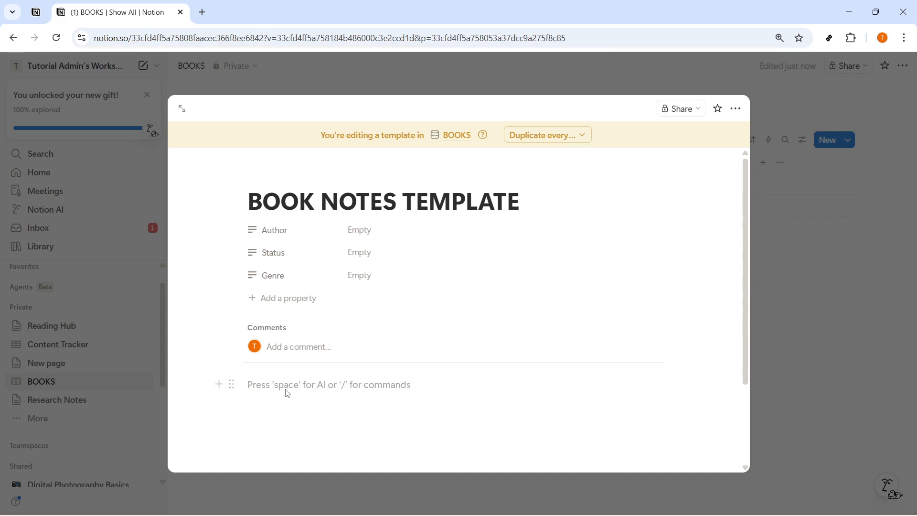
type("/TOGGLE")
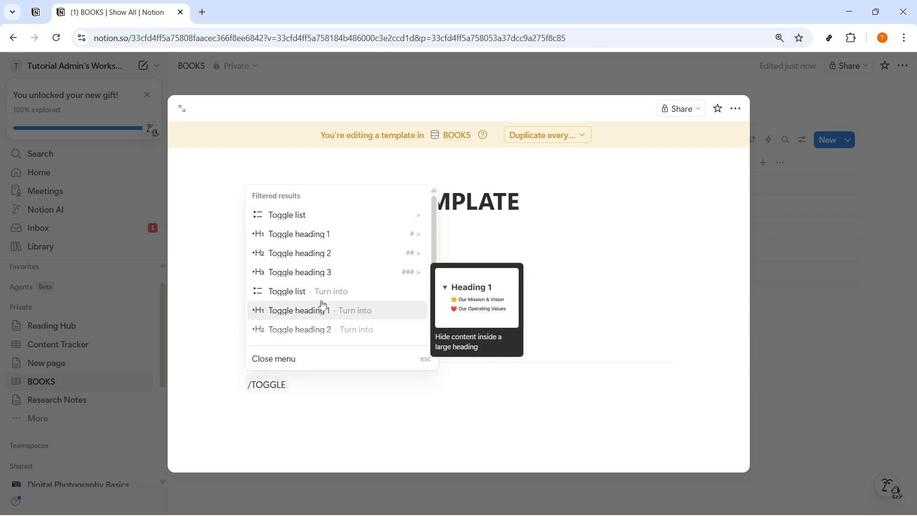
key("Return")
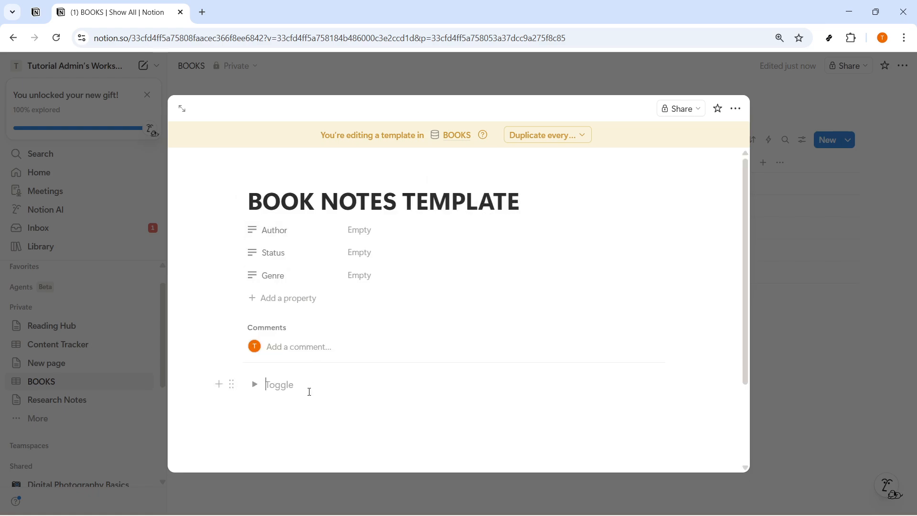
type("SUMMARY")
key("Return")
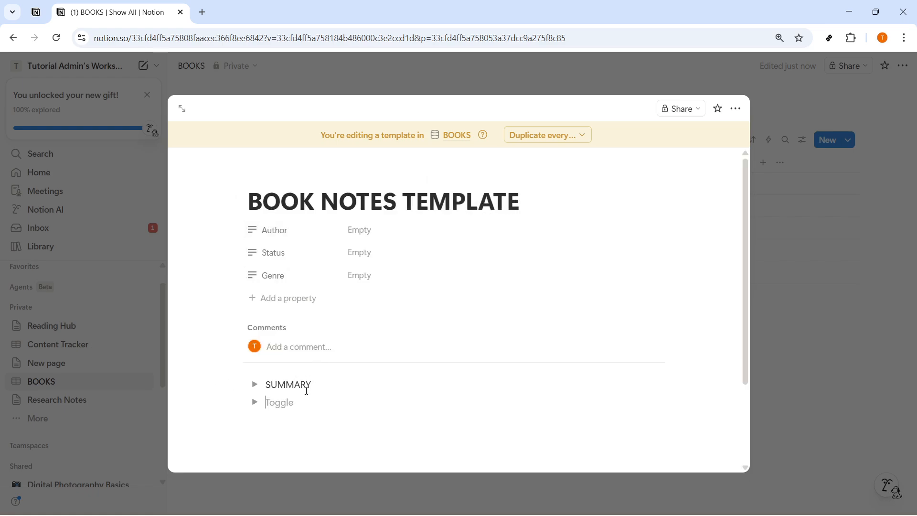
type("KEY LESSON")
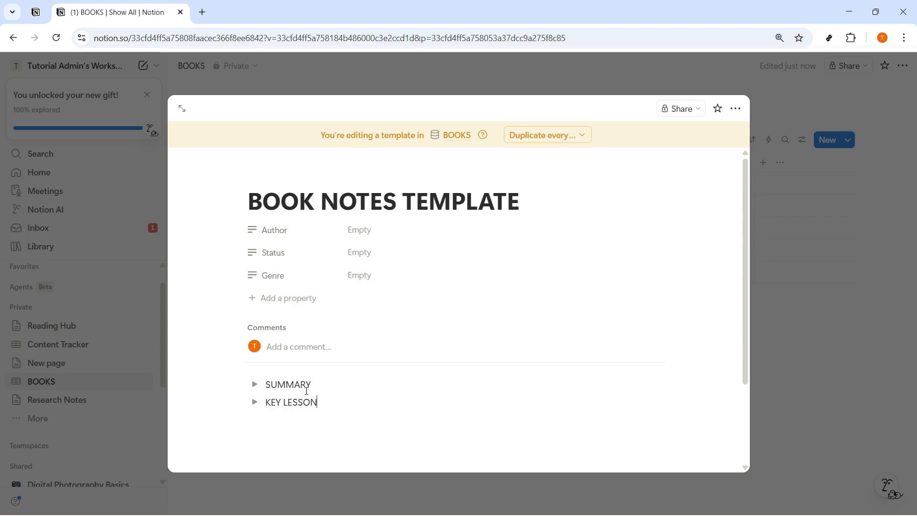
key("Return")
type("FAV BOOKS")
key("Return")
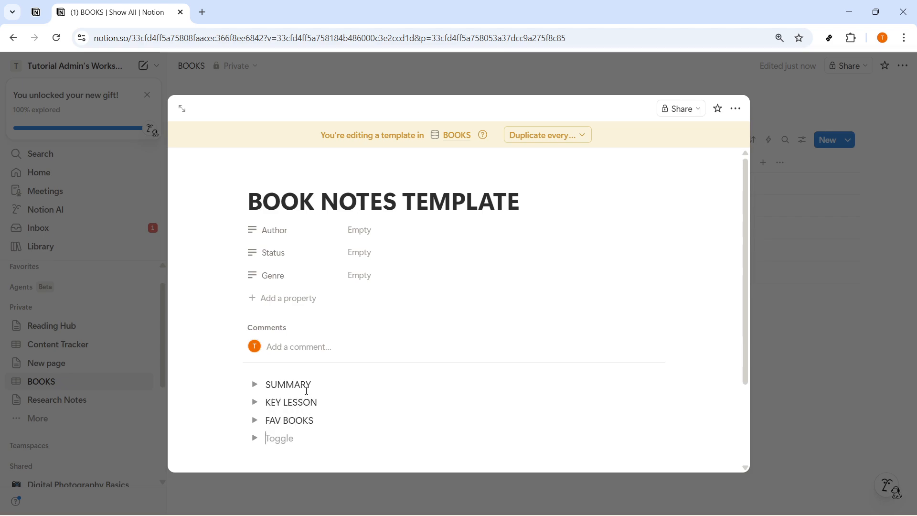
type("PERSONAL RE")
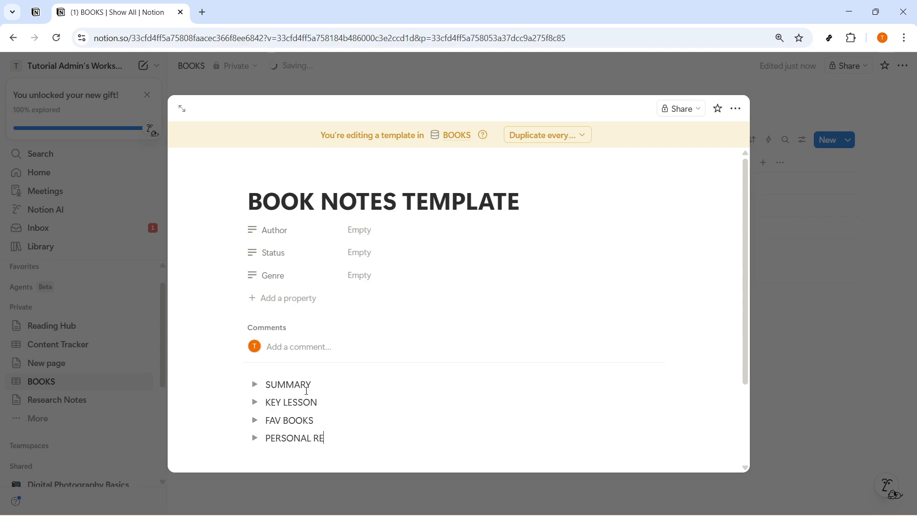
type("FLECTIONS")
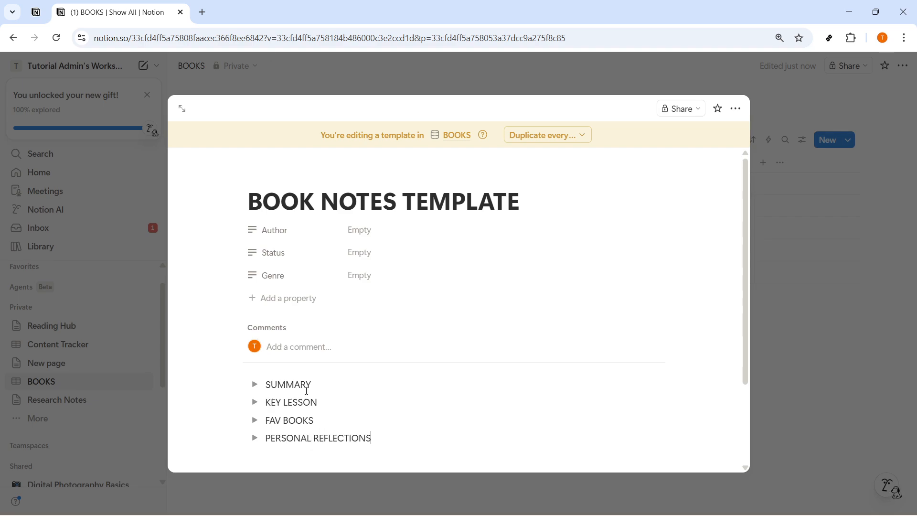
key("Return")
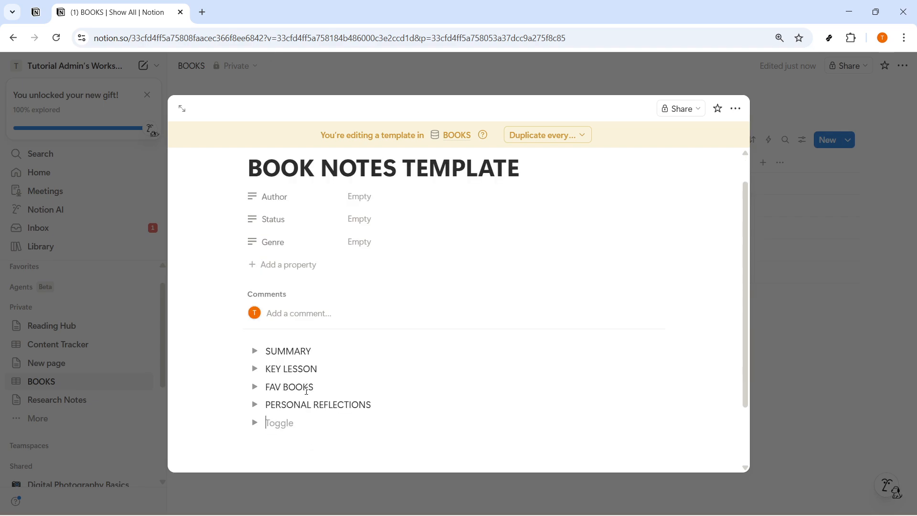
- Expand the four toggles to review the template, then close the template editor
left_click(255, 351)
left_click(255, 393)
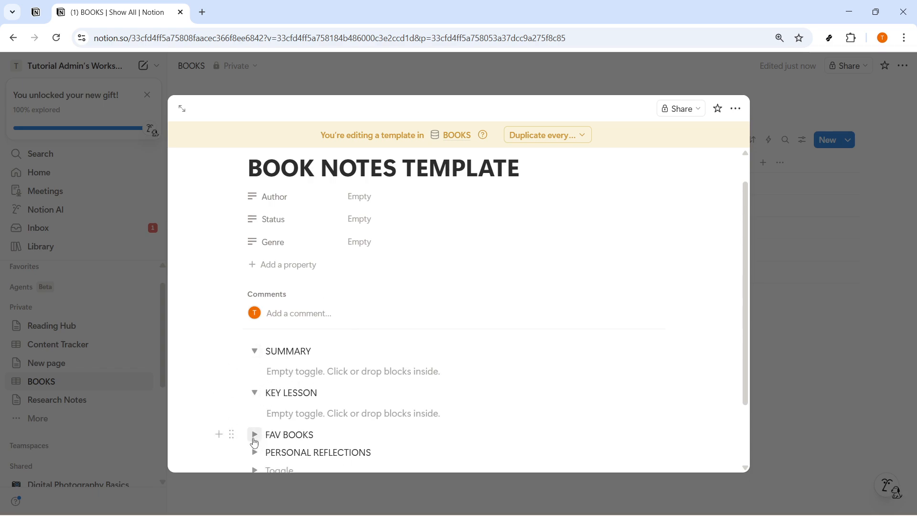
left_click(255, 434)
scroll(255, 420, "down", 3)
left_click(255, 371)
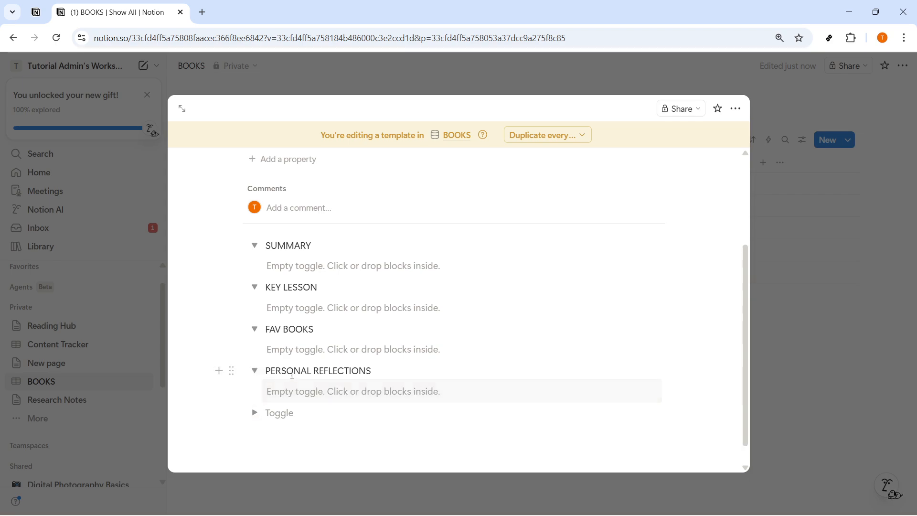
scroll(626, 184, "up", 3)
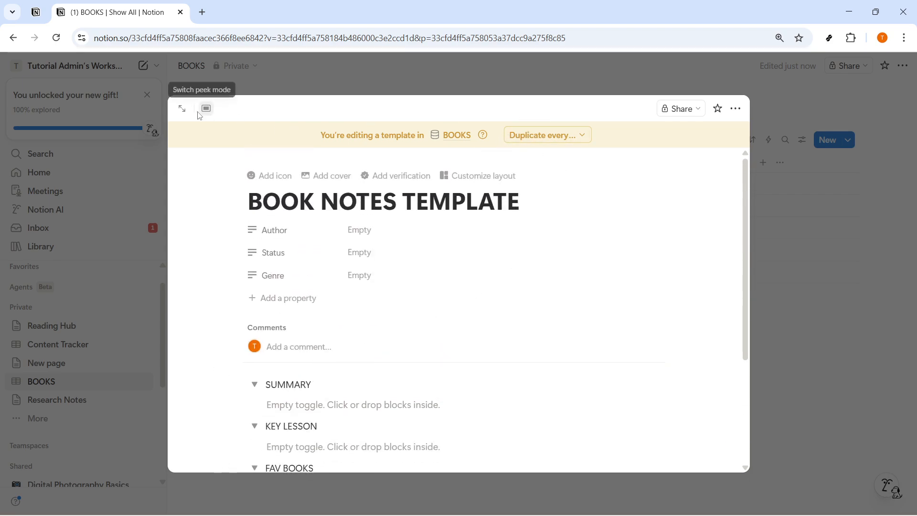
left_click(213, 74)
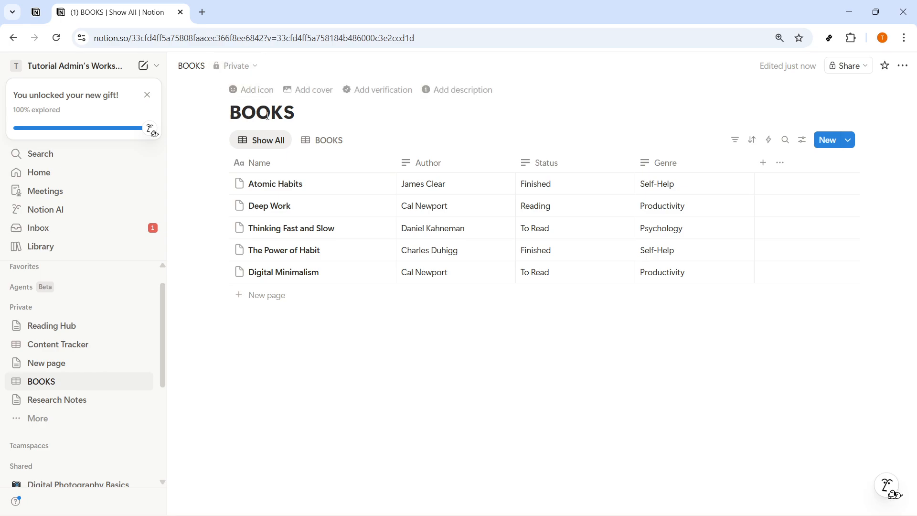
- Create a new BOOKS page from the BOOK NOTES TEMPLATE and delete its empty trailing toggle
left_click(848, 141)
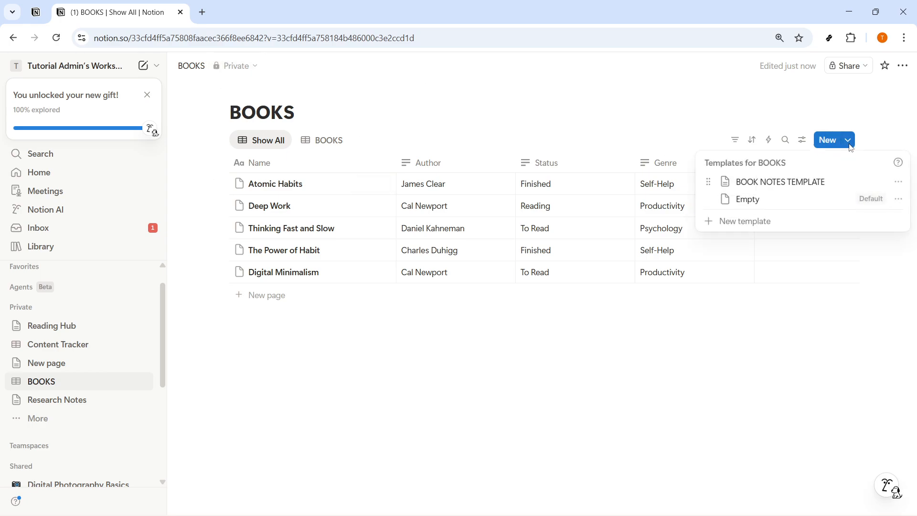
left_click(815, 182)
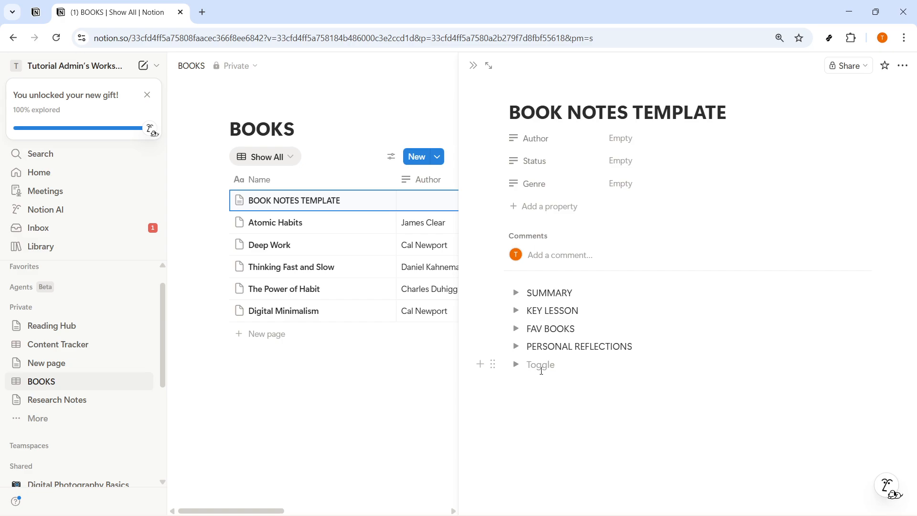
key("BackSpace")
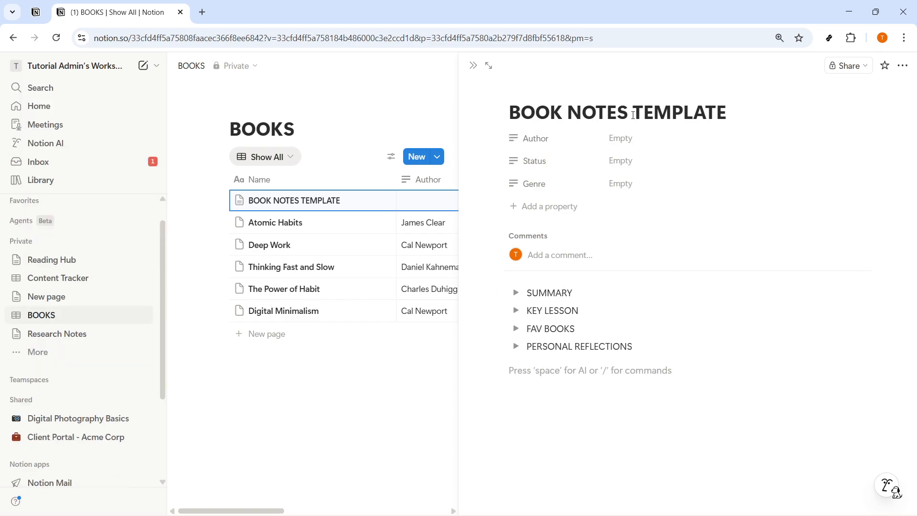
- Rename the new page's title to ADD HERE
triple_click(634, 114)
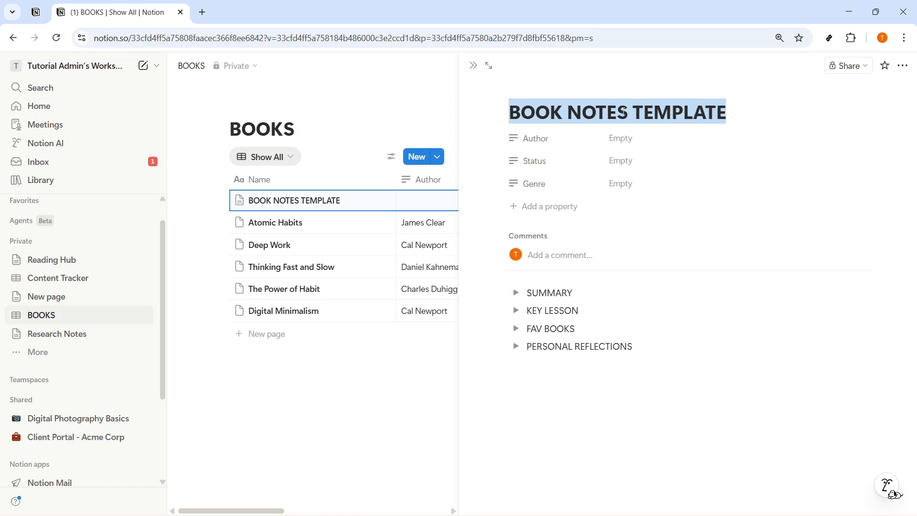
type("man")
key("BackSpace")
key("BackSpace")
key("BackSpace")
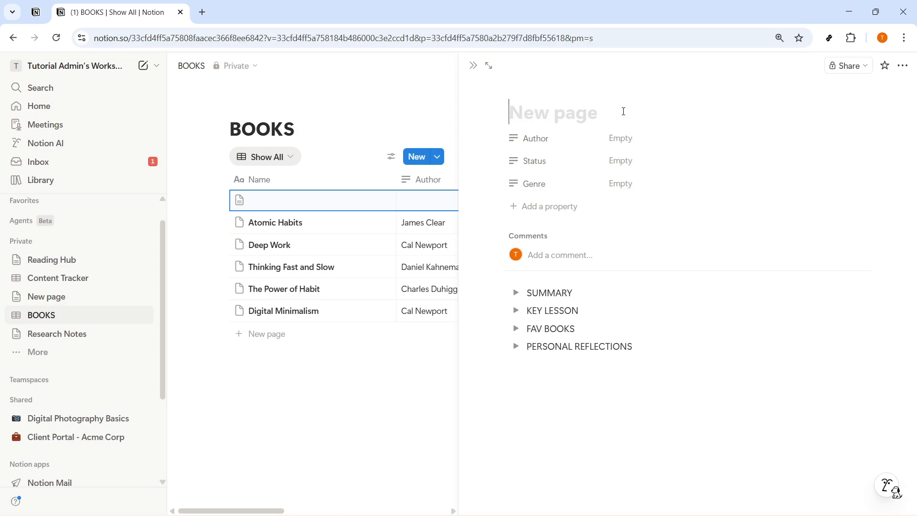
type("ADD HERE")
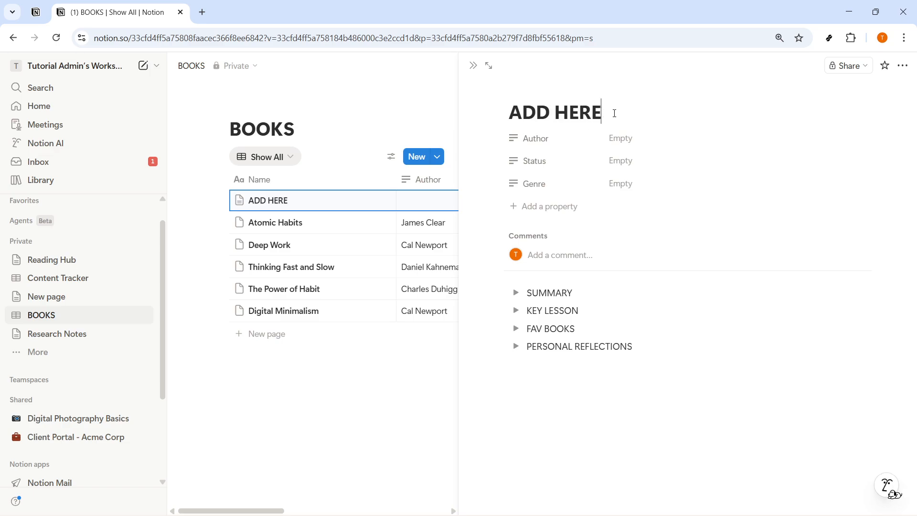
left_click_drag(615, 113, 509, 113)
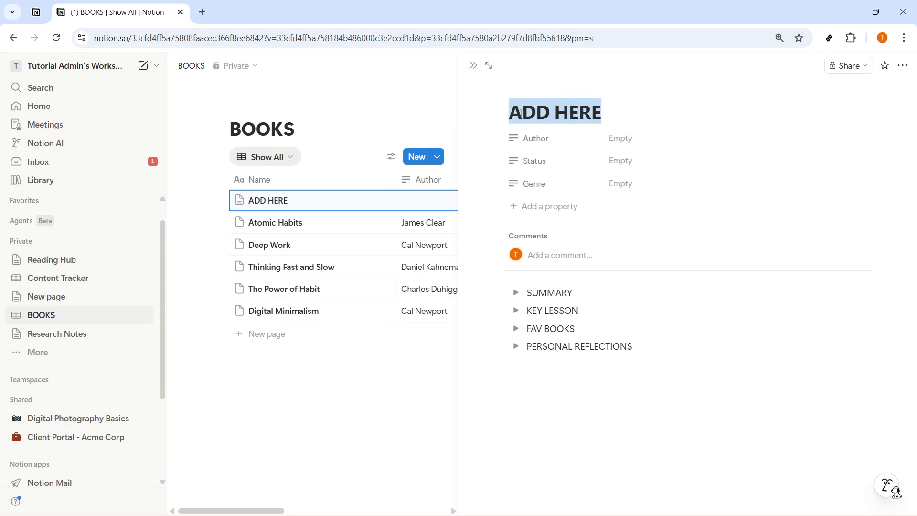
- Set the page's Author property to Author Here
left_click(627, 148)
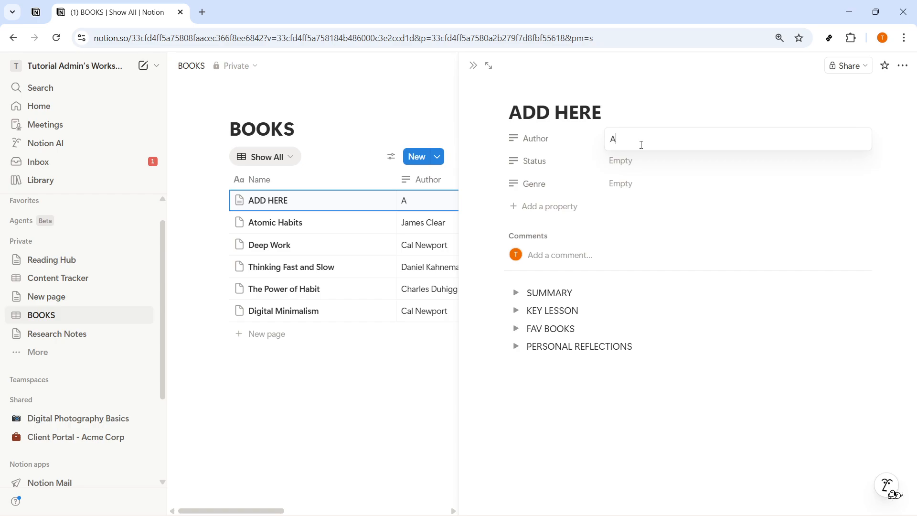
key("BackSpace")
key("BackSpace")
key("BackSpace")
type("r Here")
- Set the page's Status to To read and its Genre to Romance
left_click(632, 160)
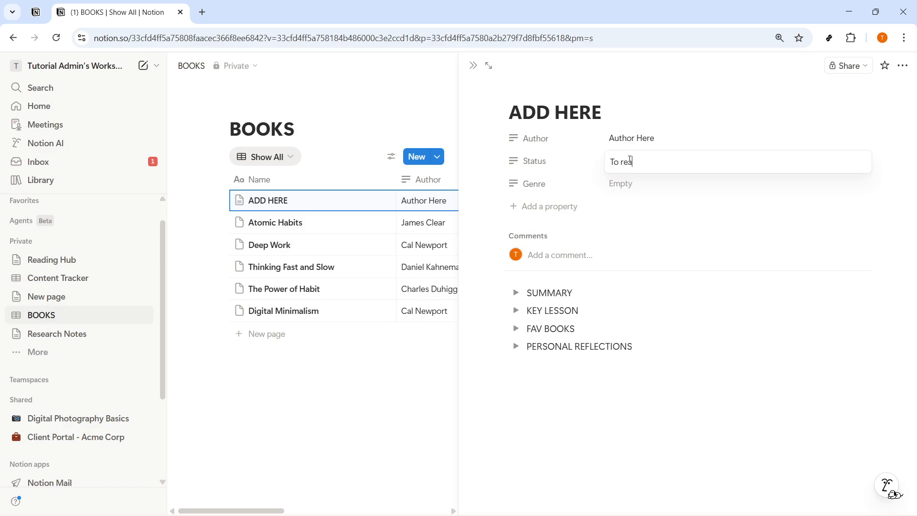
left_click(621, 185)
left_click(622, 186)
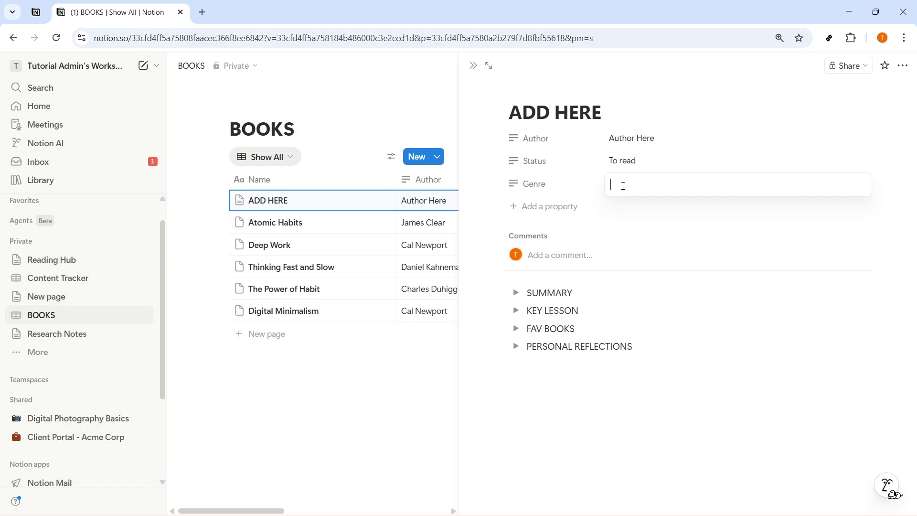
type("Romance")
left_click(612, 431)
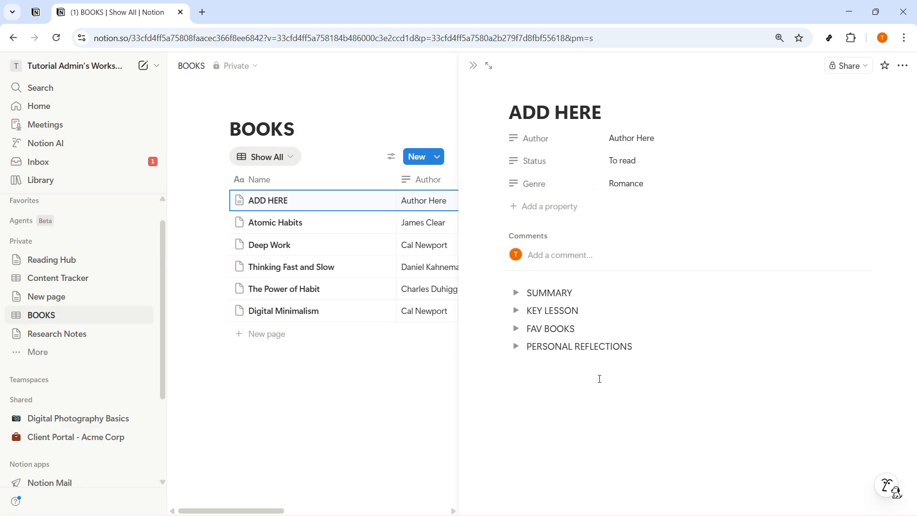
- Go back to Reading Hub, change the sample highlight's Review Status to Reviewed, and open the INBOX view
left_click(368, 388)
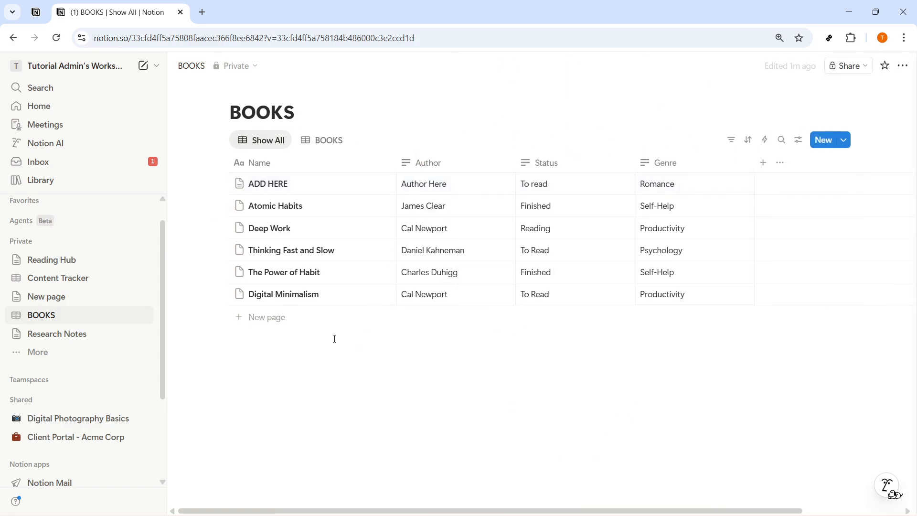
left_click(57, 264)
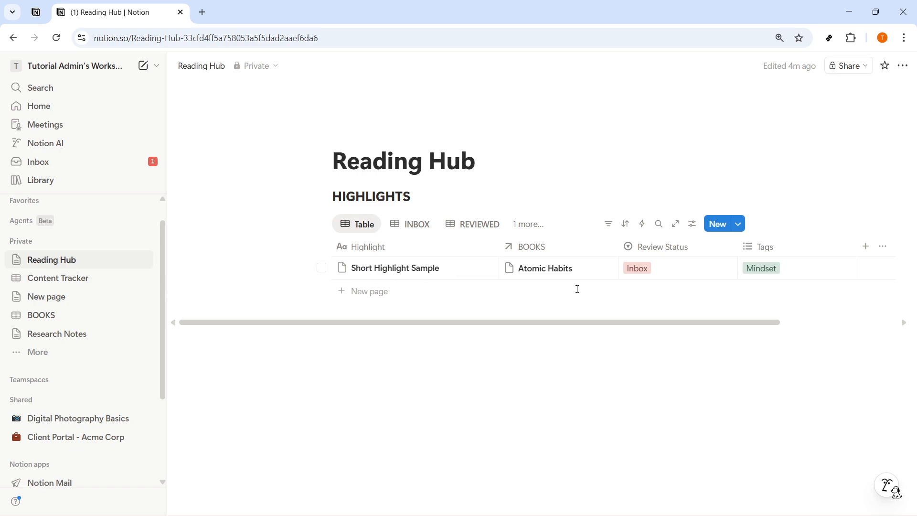
left_click(646, 270)
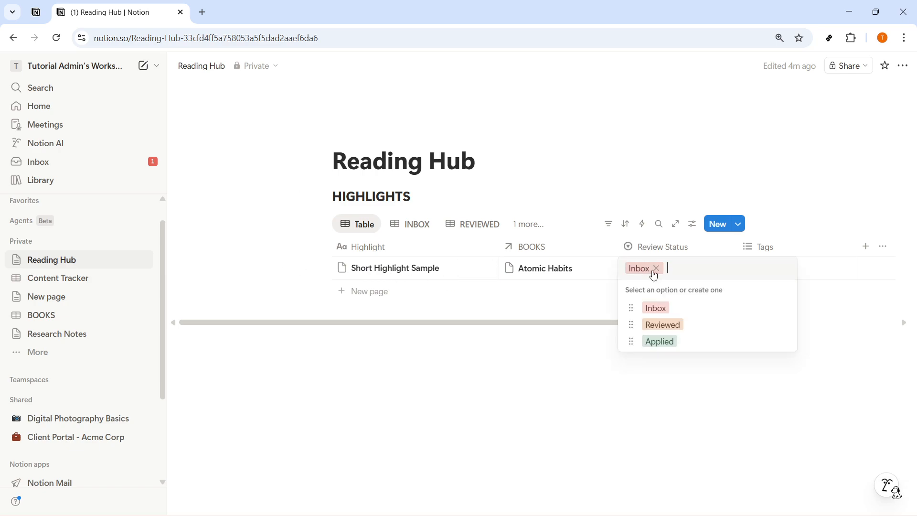
left_click(661, 325)
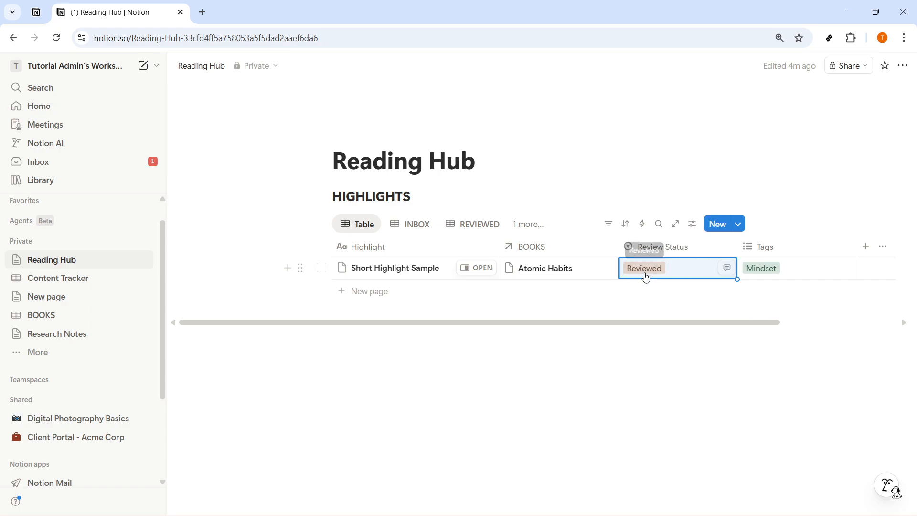
left_click(407, 228)
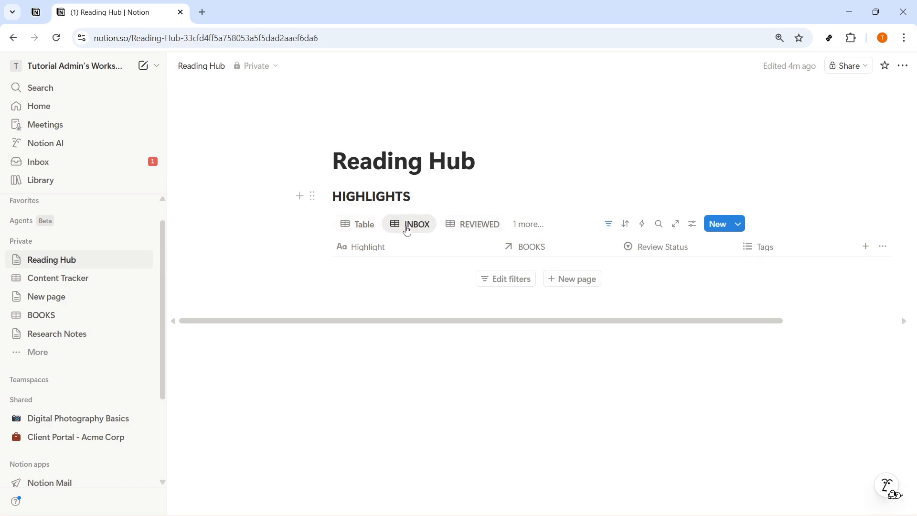
- Switch the sample highlight's Review Status to Inbox from the REVIEWED view and check the INBOX view
left_click(471, 225)
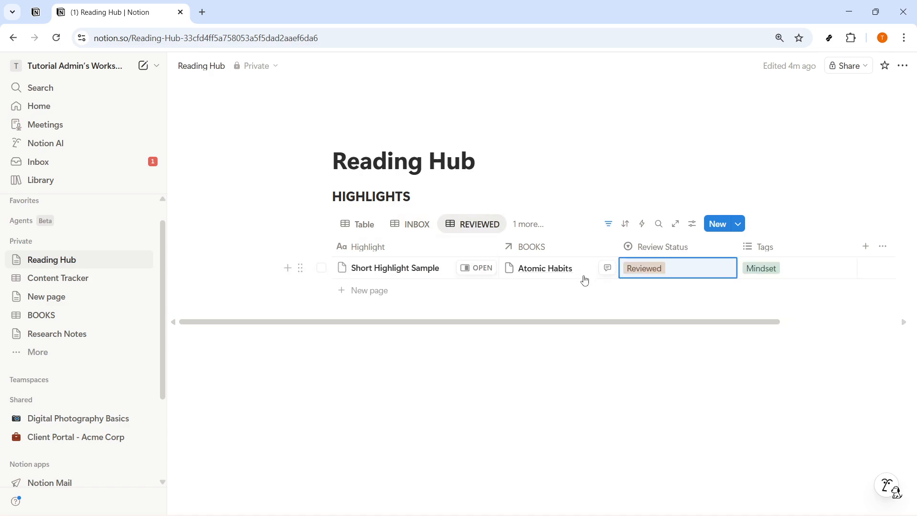
left_click(648, 279)
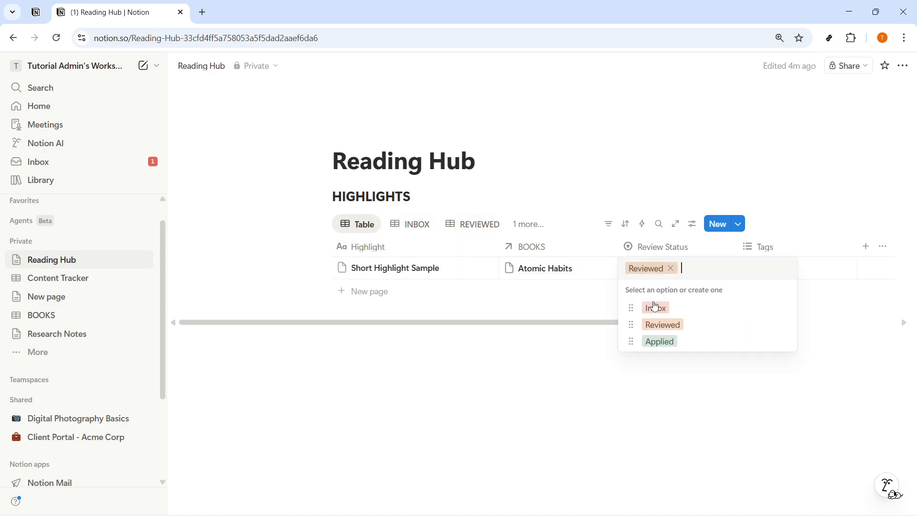
left_click(649, 307)
left_click(420, 227)
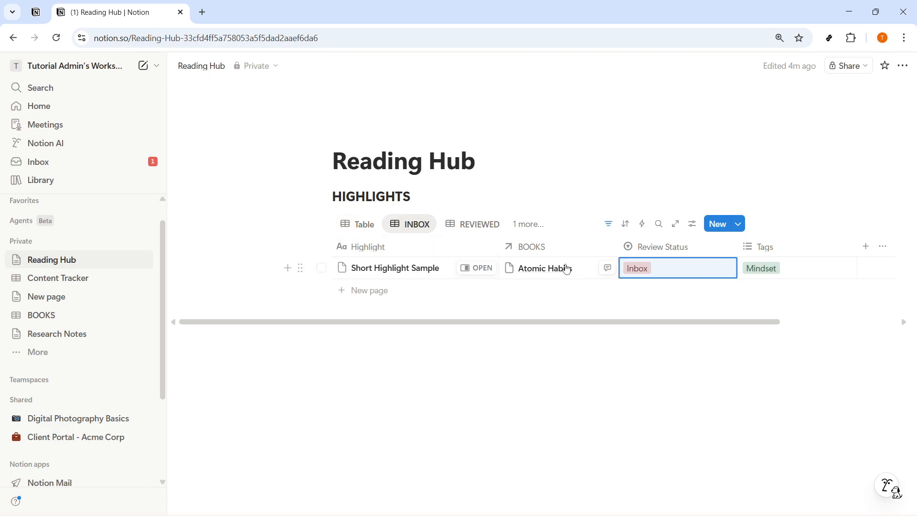
- In the Table view, set the sample highlight's Review Status back to Reviewed
left_click(371, 222)
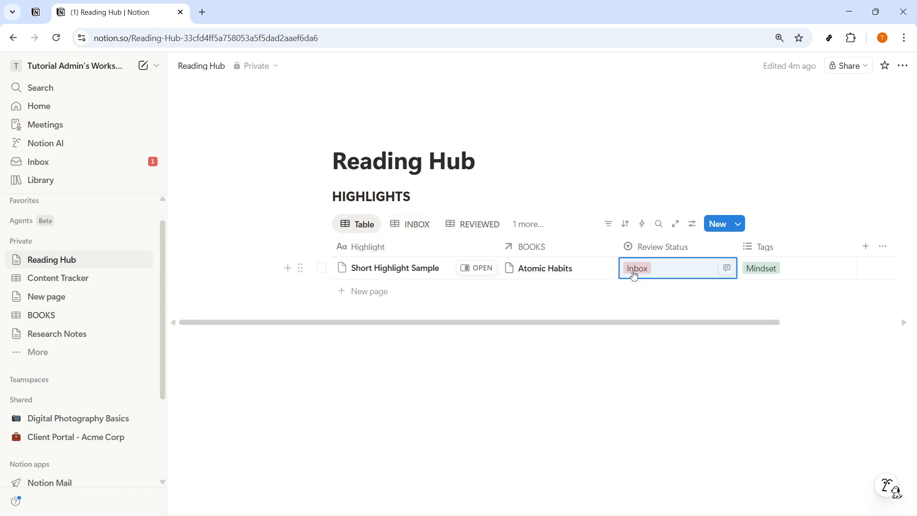
left_click(365, 225)
left_click(636, 268)
left_click(635, 269)
left_click(654, 322)
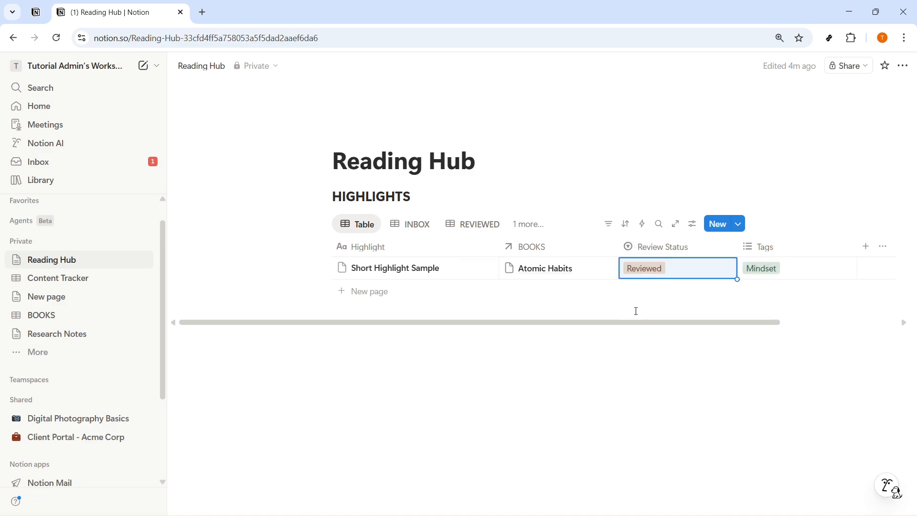
- Compare the INBOX and REVIEWED filtered views for the sample highlight
left_click(420, 226)
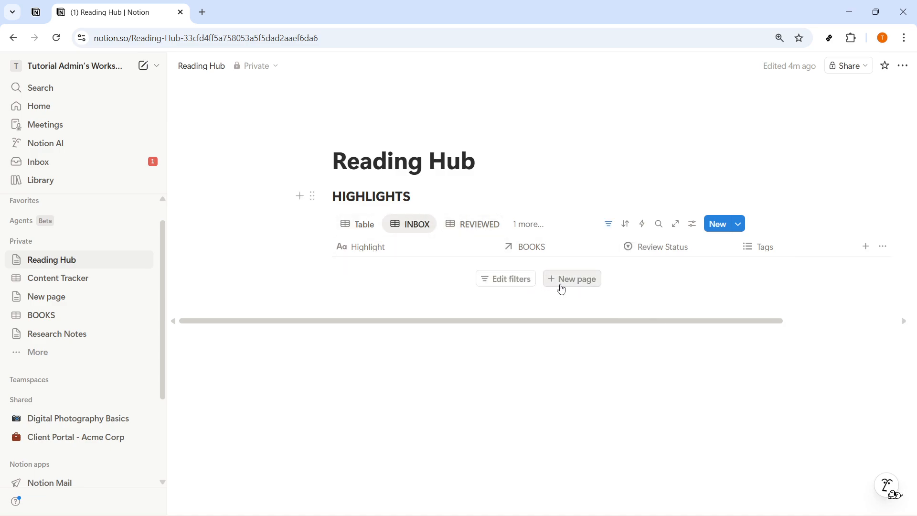
left_click(472, 230)
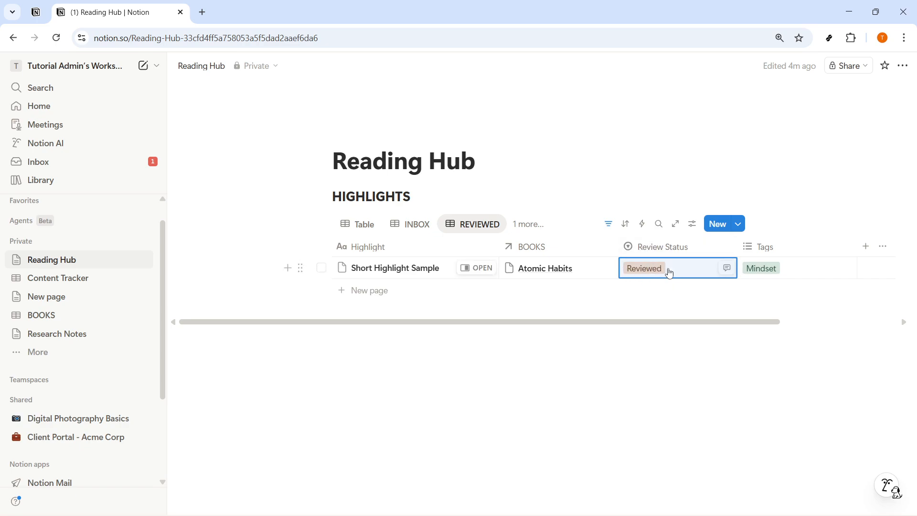
left_click(638, 364)
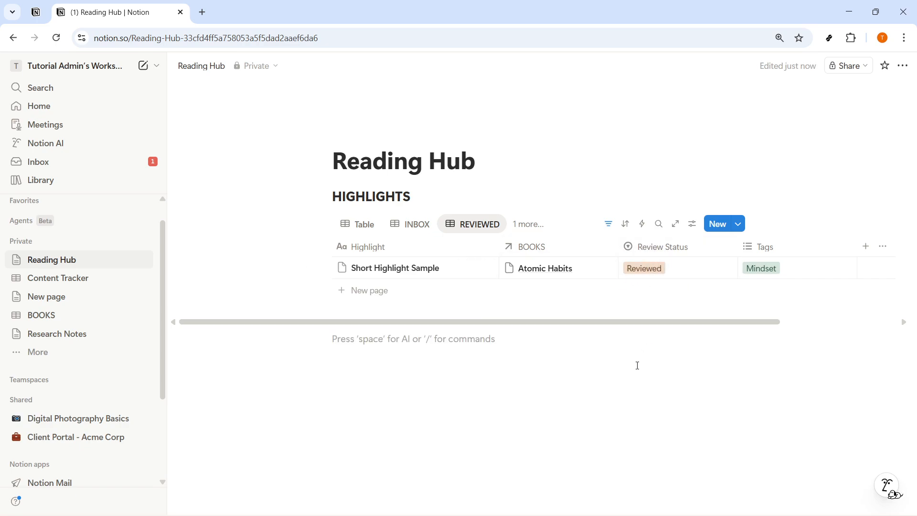
mouse_move(610, 323)
left_mouse_down()
mouse_move(648, 335)
mouse_move(609, 339)
left_mouse_up()
scroll(102, 378, "up", 1)
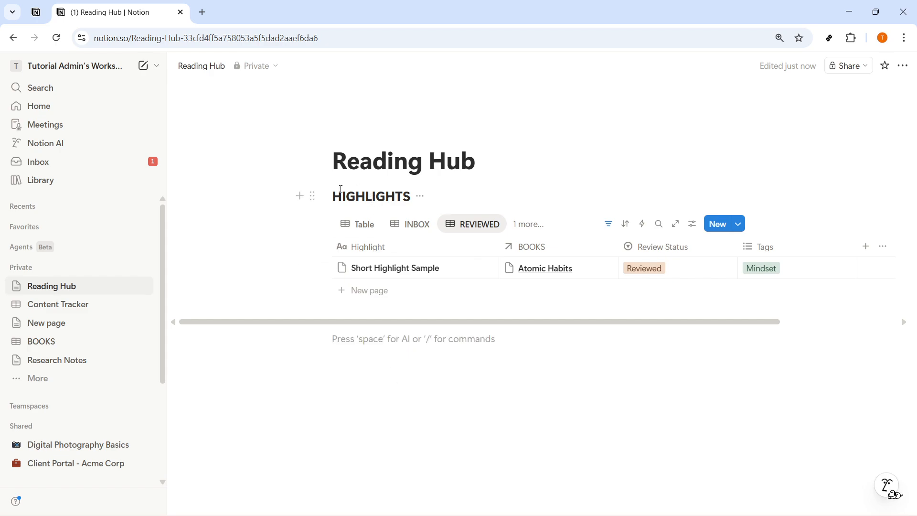
- Add a new highlight titled Add here in the REVIEWED view
left_click(372, 247)
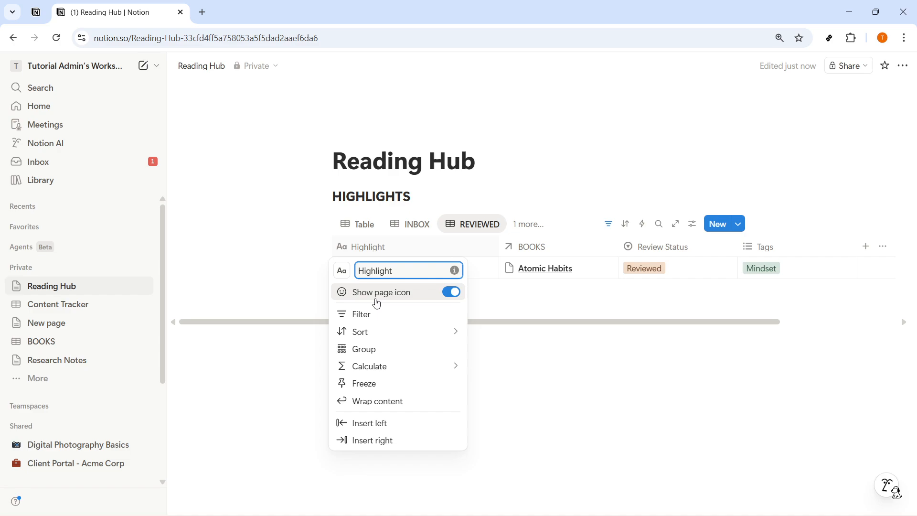
left_click(540, 372)
left_click(383, 292)
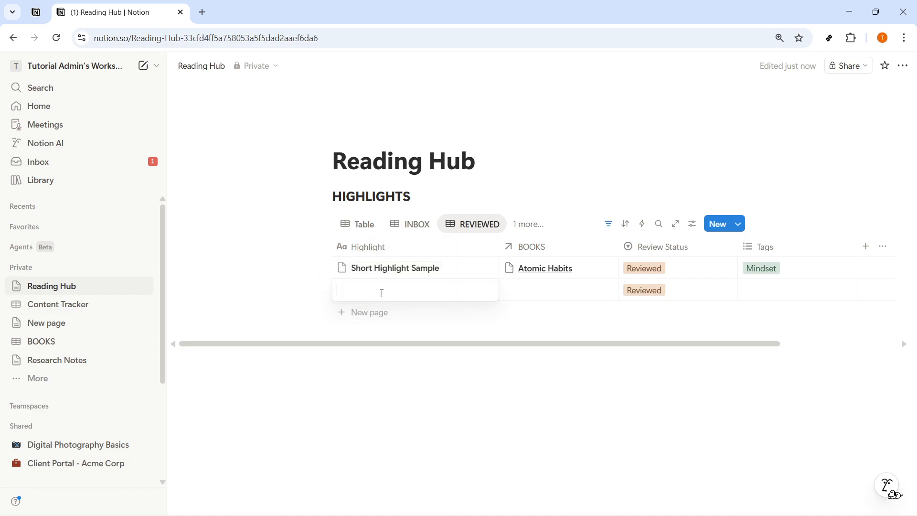
type("a")
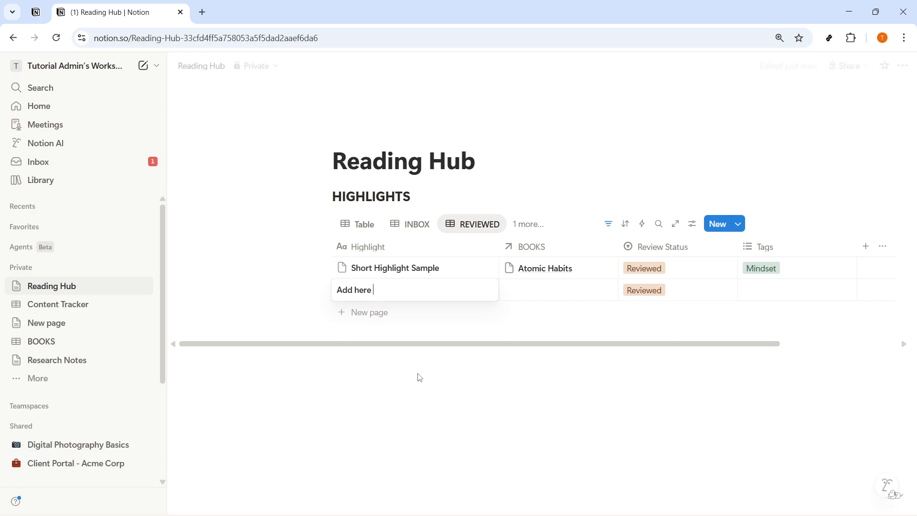
key("Escape")
- Link the Add here highlight to the Deep Work book
left_click(555, 292)
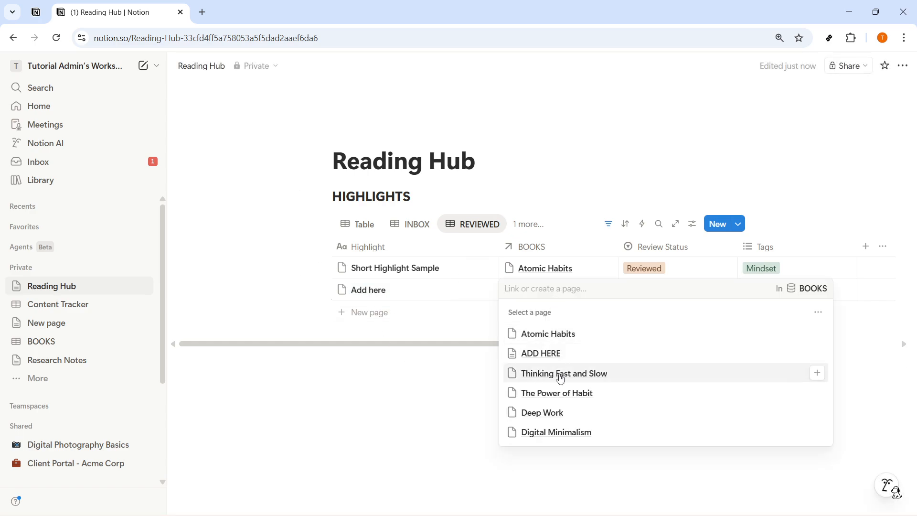
left_click(607, 411)
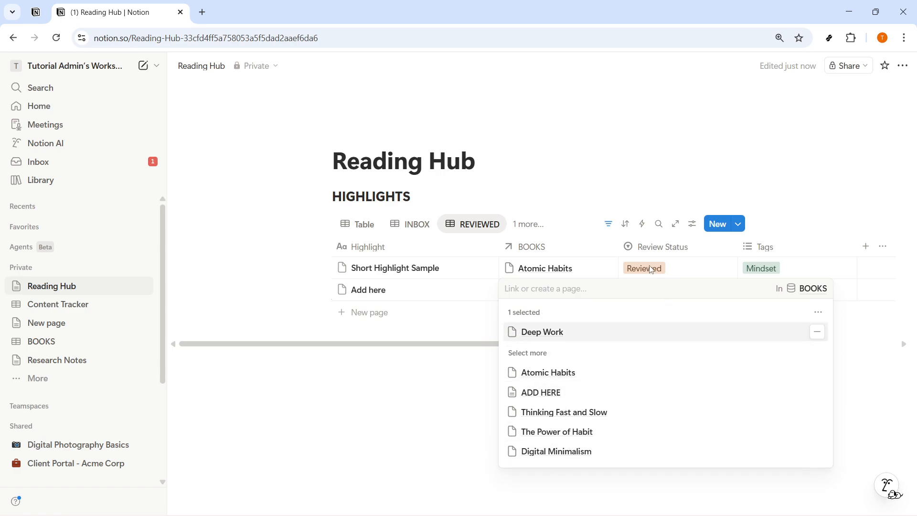
left_click(440, 409)
- Set the Add here highlight's Review Status to Applied and open the APPLIED view
left_click(658, 298)
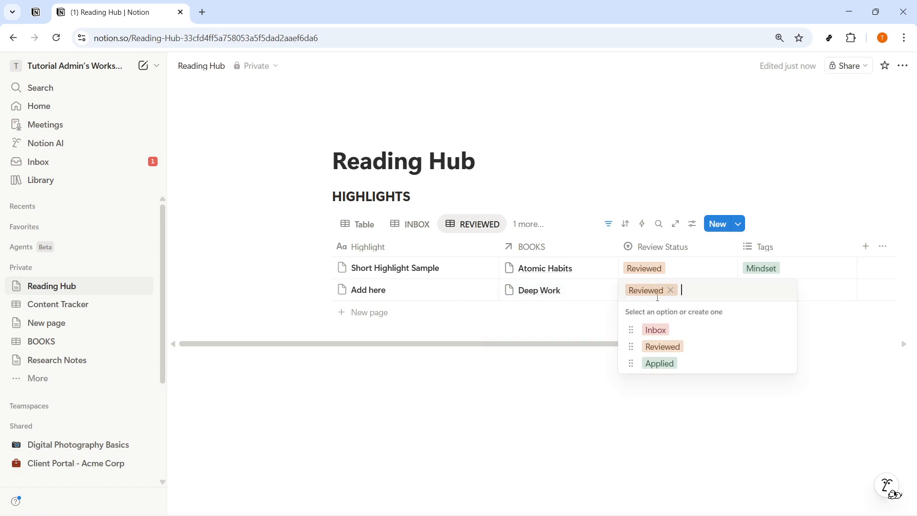
left_click(656, 364)
left_click(688, 420)
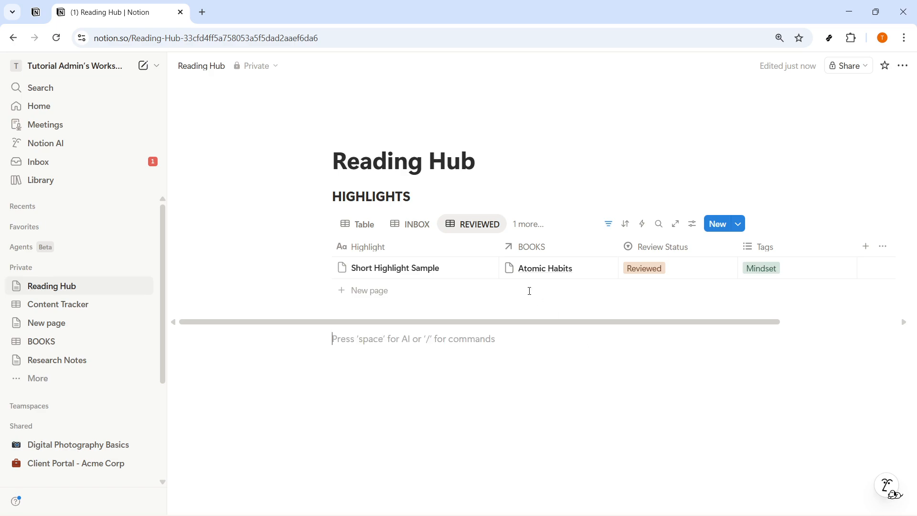
left_click(523, 225)
left_click(556, 325)
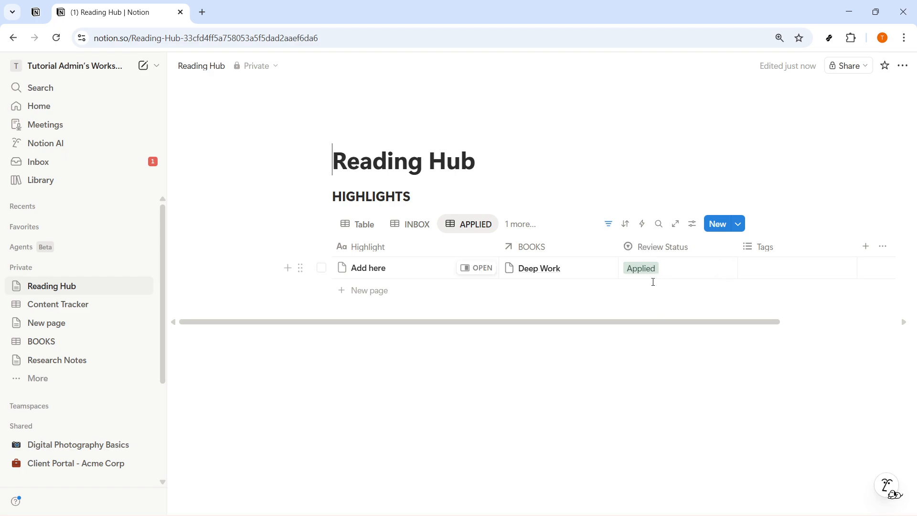
- Tag the Add here highlight with Mindset
left_click(764, 269)
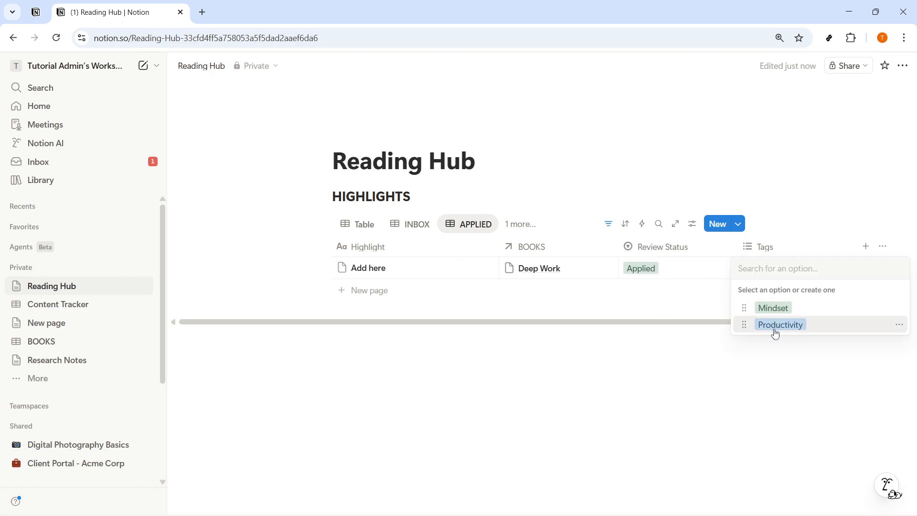
left_click(764, 308)
left_click(702, 368)
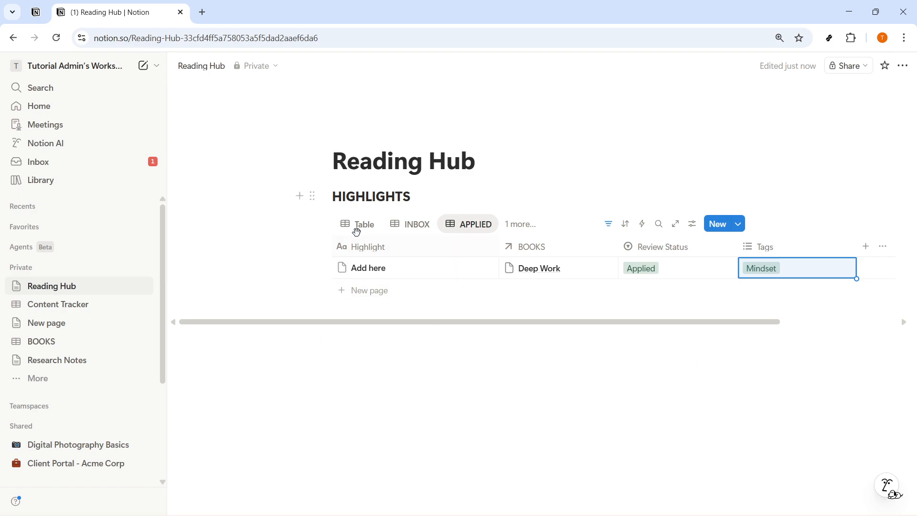